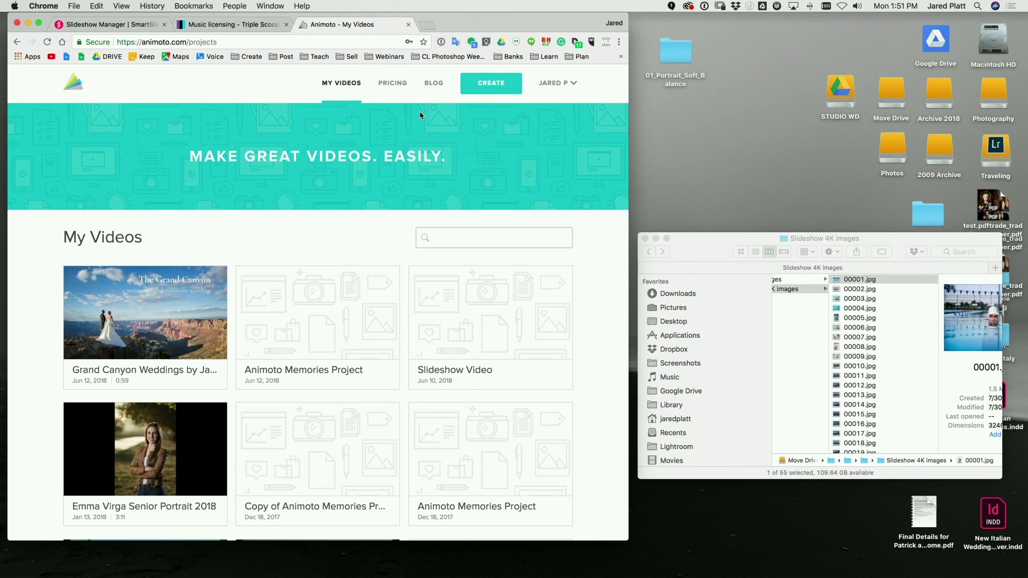
Start a new video and choose the Memories video type
click(491, 84)
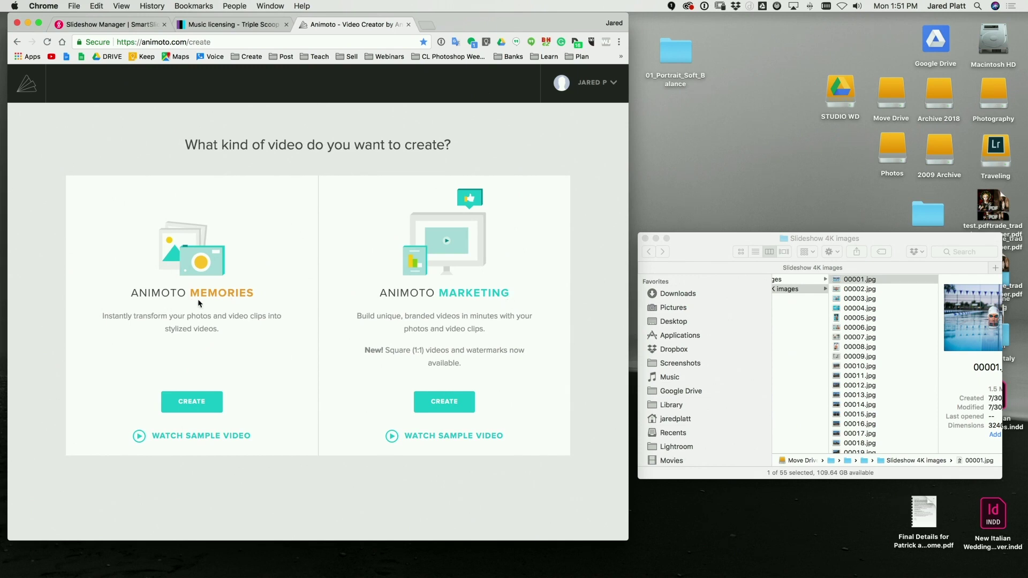
click(197, 403)
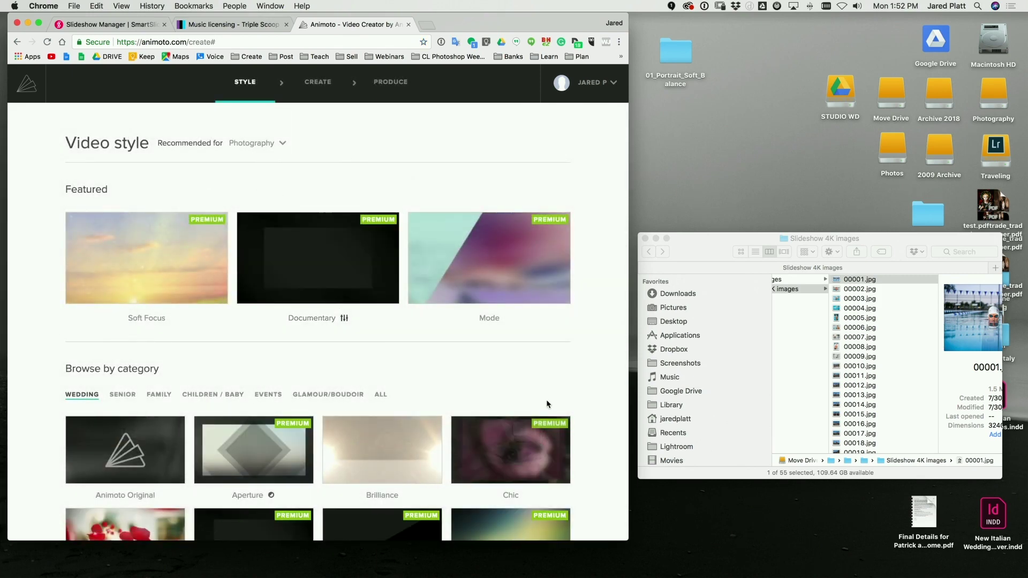
Find the Chic style in the style list, preview its details, and create a video with it
scroll(567, 378, down, 1)
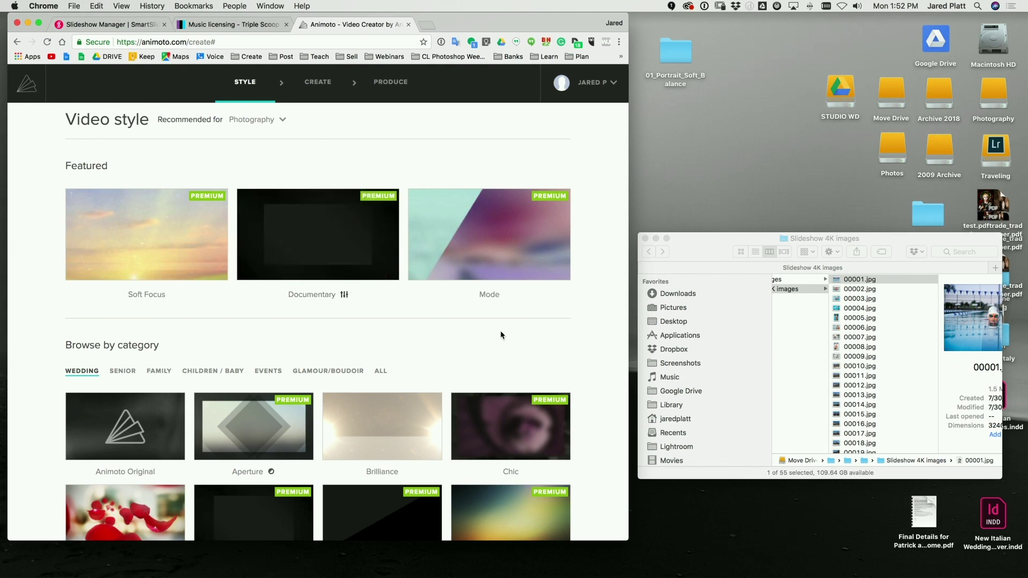
scroll(500, 330, down, 4)
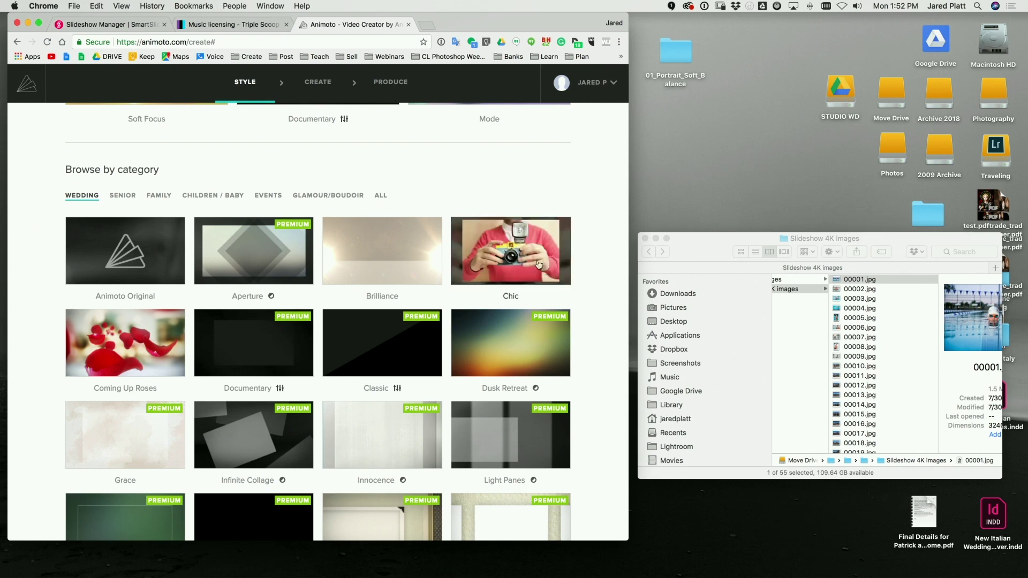
click(505, 255)
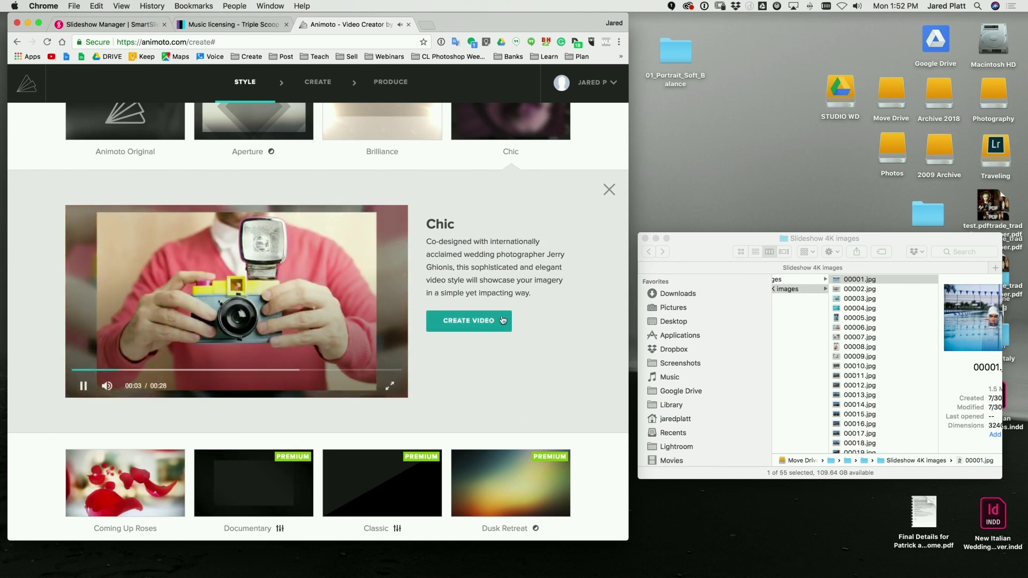
click(475, 320)
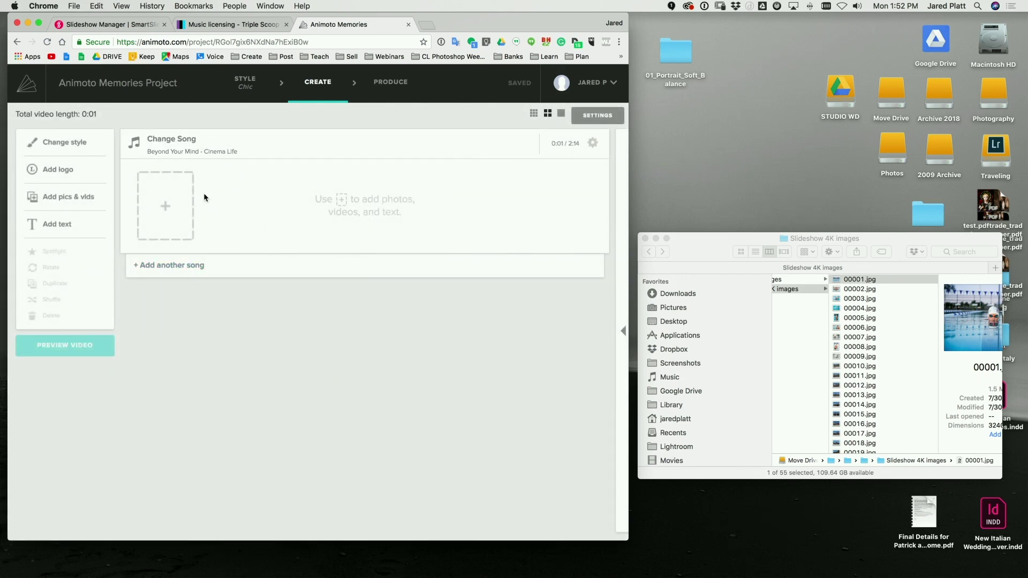
From the empty slot, choose to add photos and videos uploaded from this computer
click(165, 208)
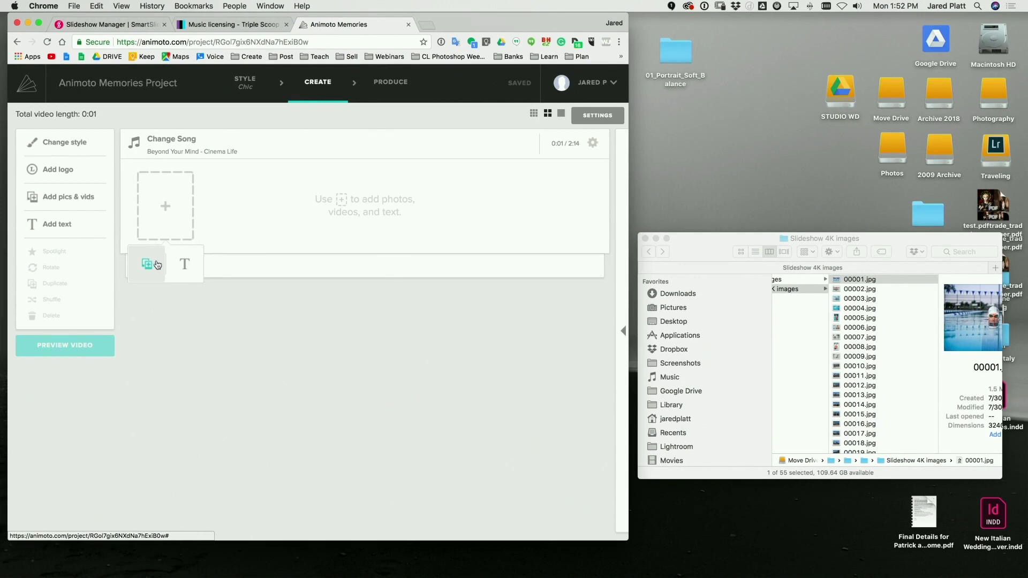
click(147, 265)
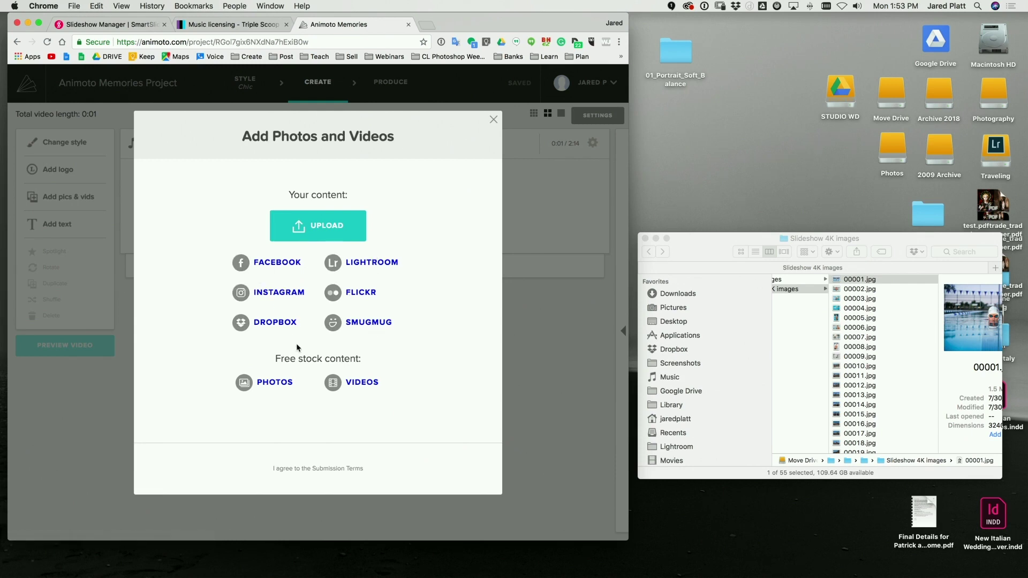
click(316, 227)
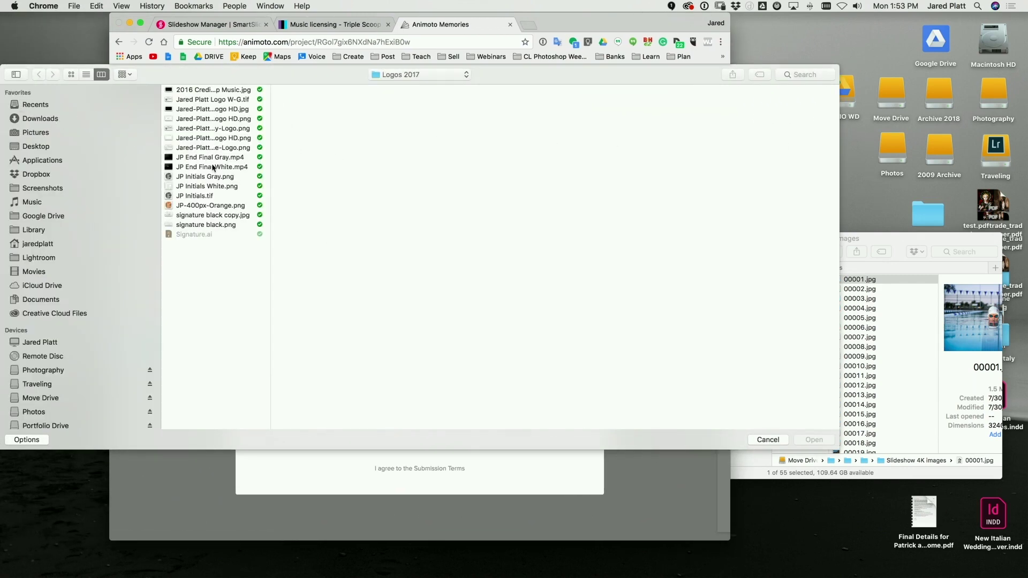
Select all photos in Move Drive > BRIEFCASE > shoot > JPGs > Slideshow 4K images and upload them
scroll(66, 341, down, 3)
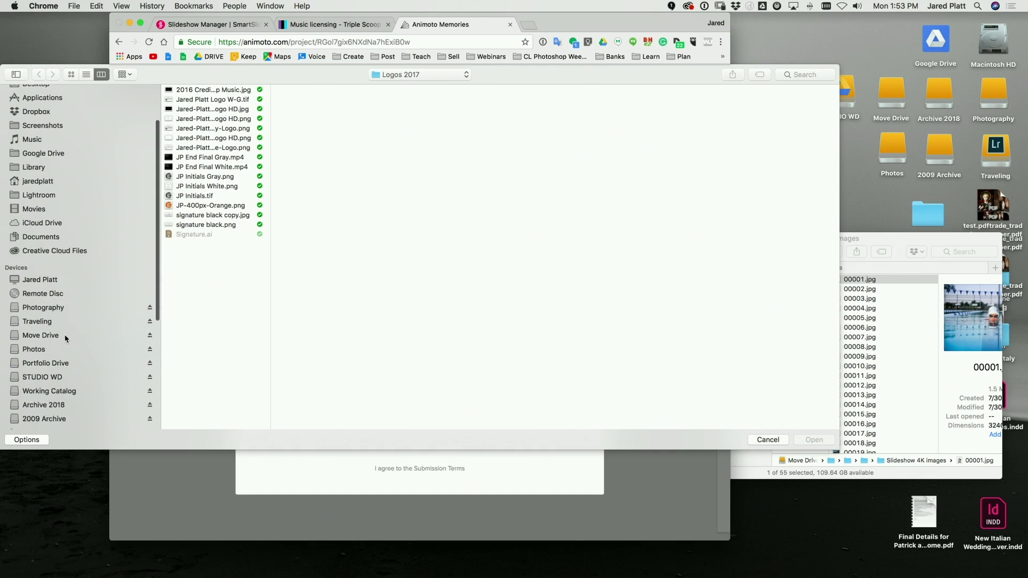
click(47, 336)
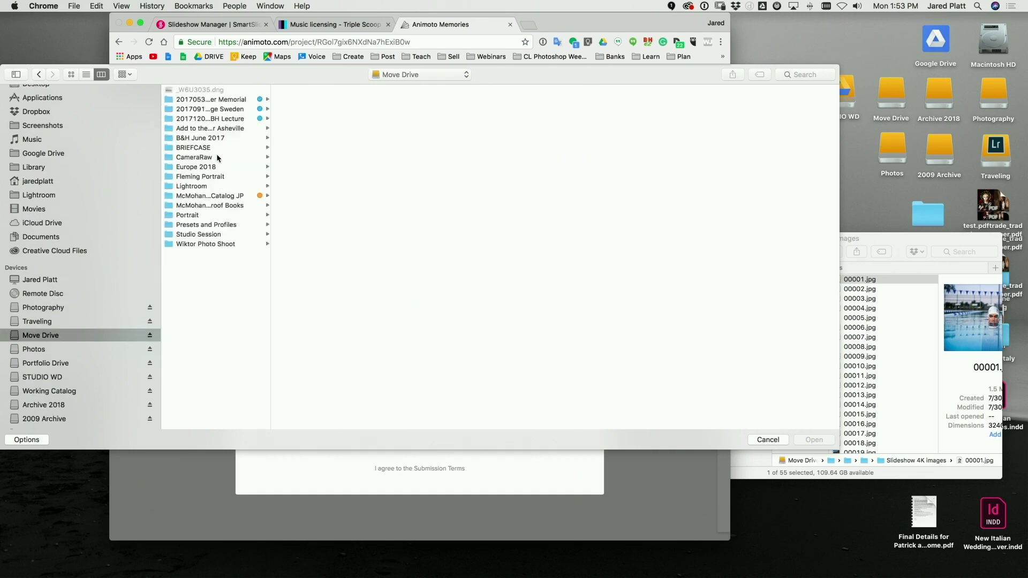
click(197, 149)
drag(379, 143, 436, 141)
click(343, 99)
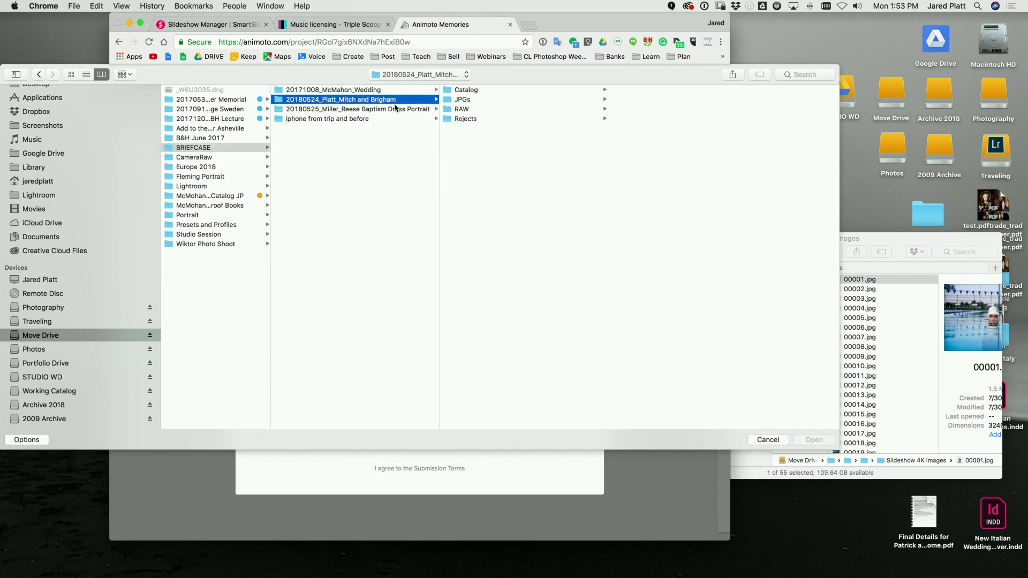
click(479, 100)
click(674, 100)
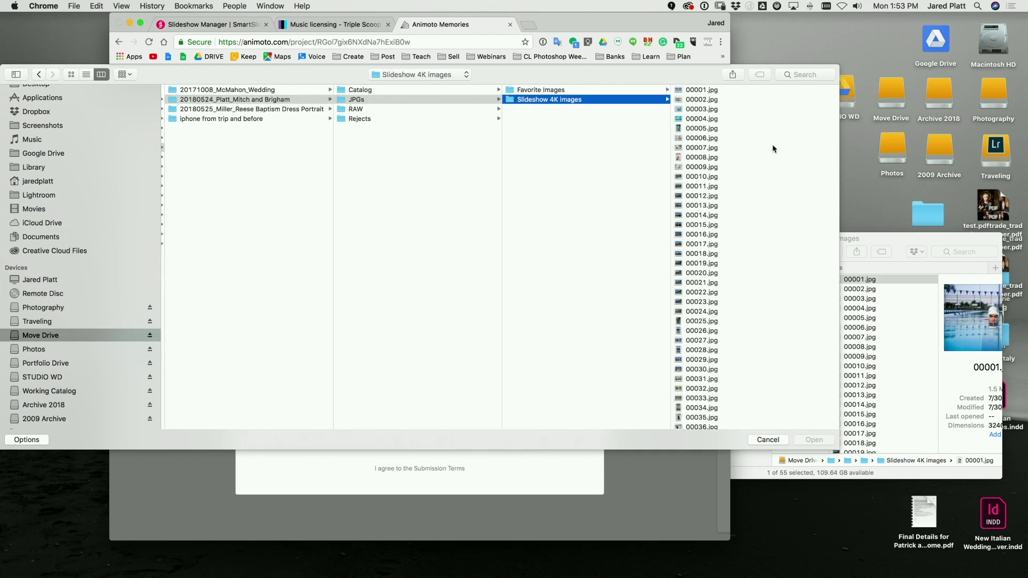
click(690, 92)
key(super+a)
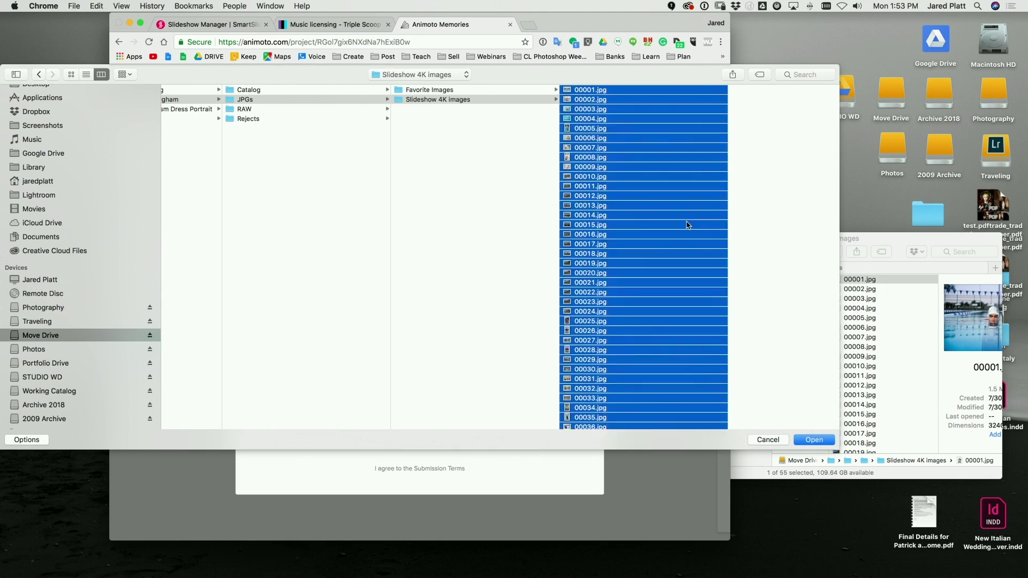
click(814, 439)
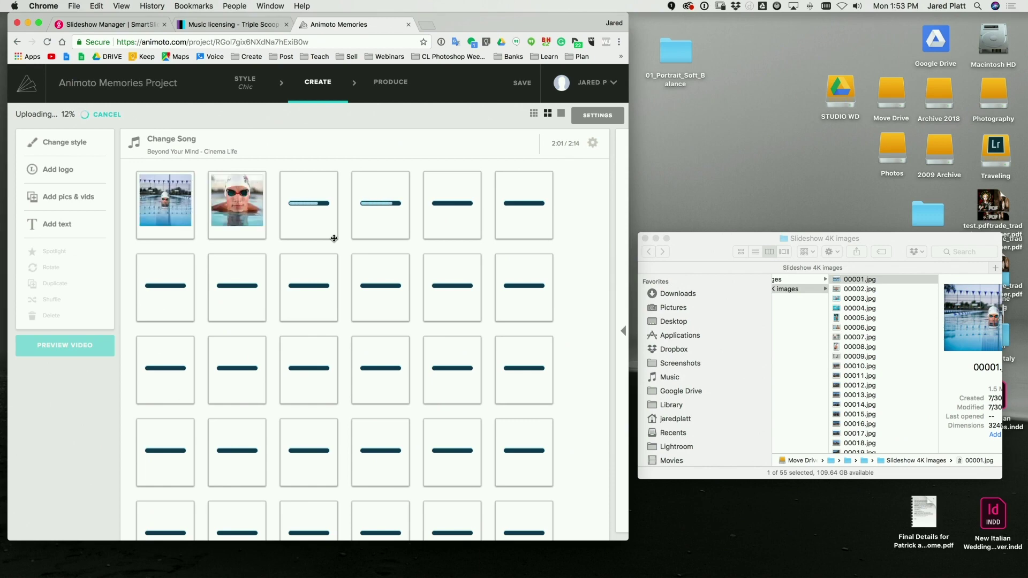
Add a title card with the subject's name and subtitle 2018, then drag it toward the start
scroll(568, 317, down, 10)
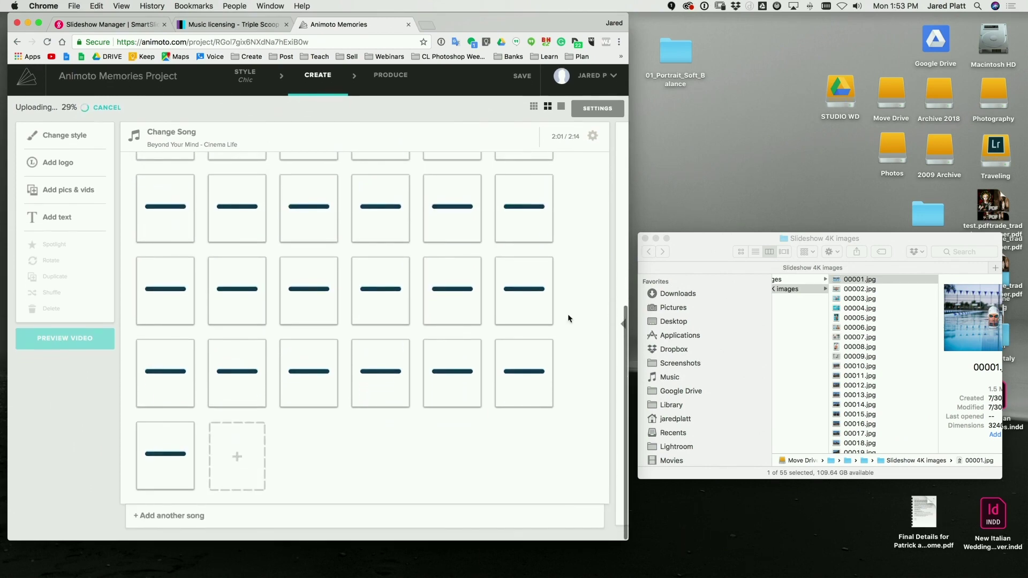
scroll(235, 411, up, 5)
scroll(241, 416, down, 8)
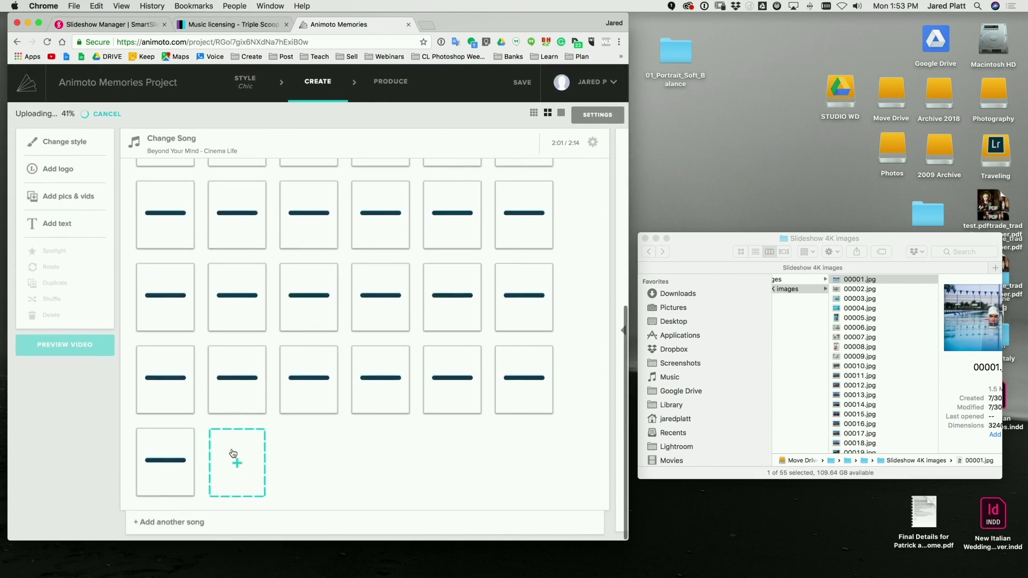
click(258, 402)
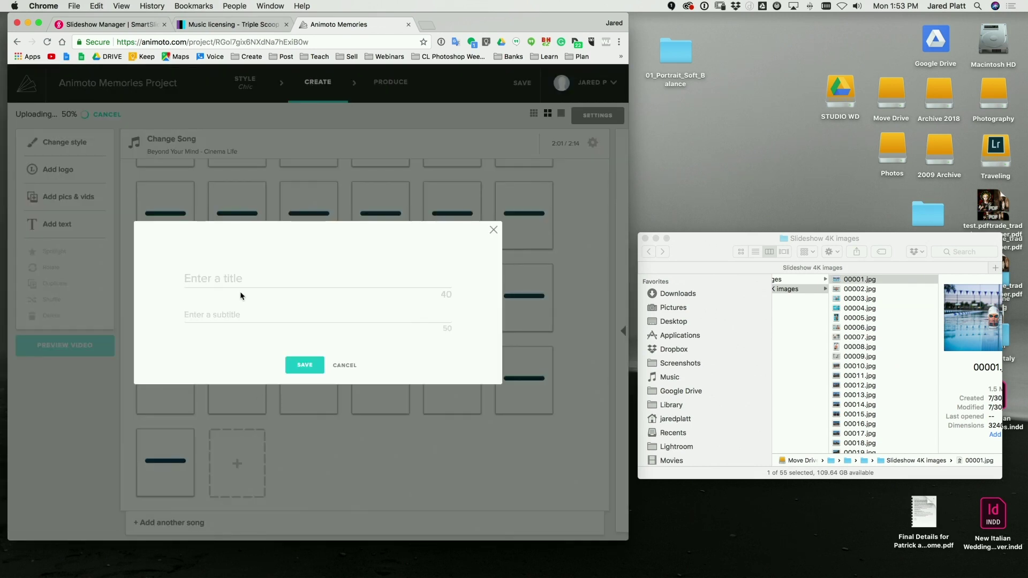
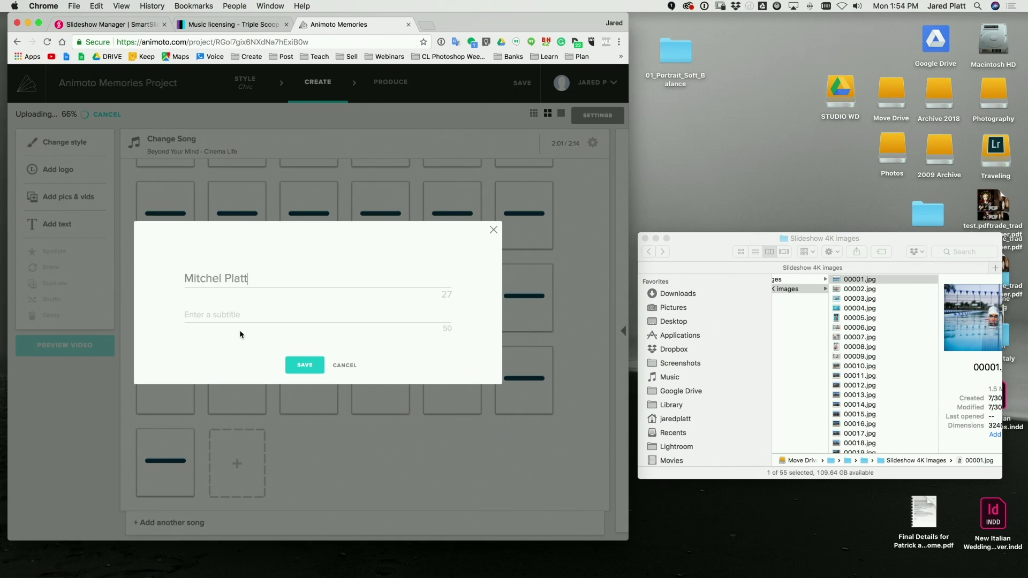
click(247, 314)
text(2018)
click(304, 367)
drag(229, 458, 155, 236)
Move the name title card into the first slot of the slideshow
scroll(184, 374, up, 5)
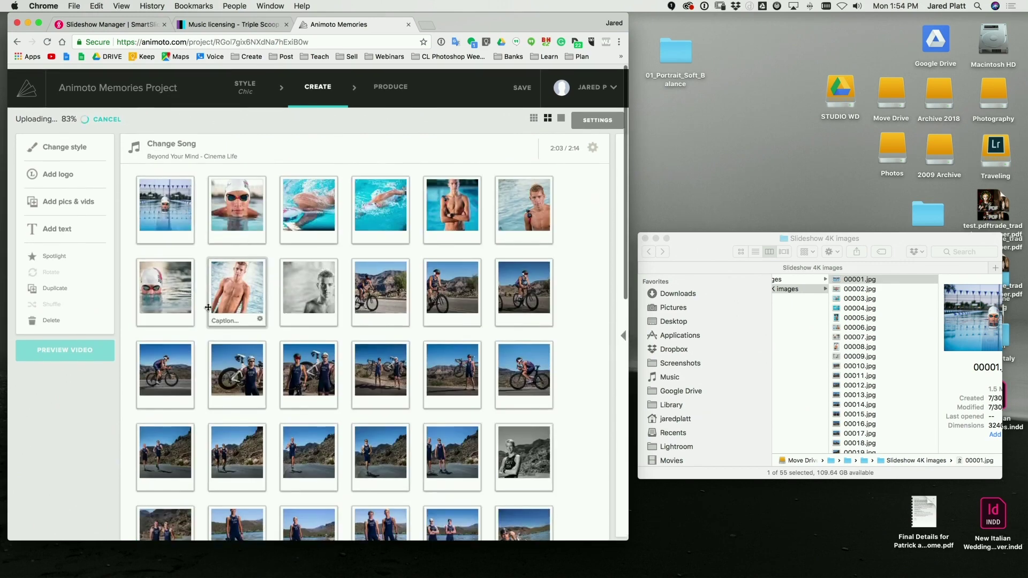
drag(184, 523, 218, 219)
drag(163, 362, 155, 184)
Add a closing text slide after the last photo and begin typing its title
scroll(302, 301, down, 8)
click(332, 460)
click(330, 402)
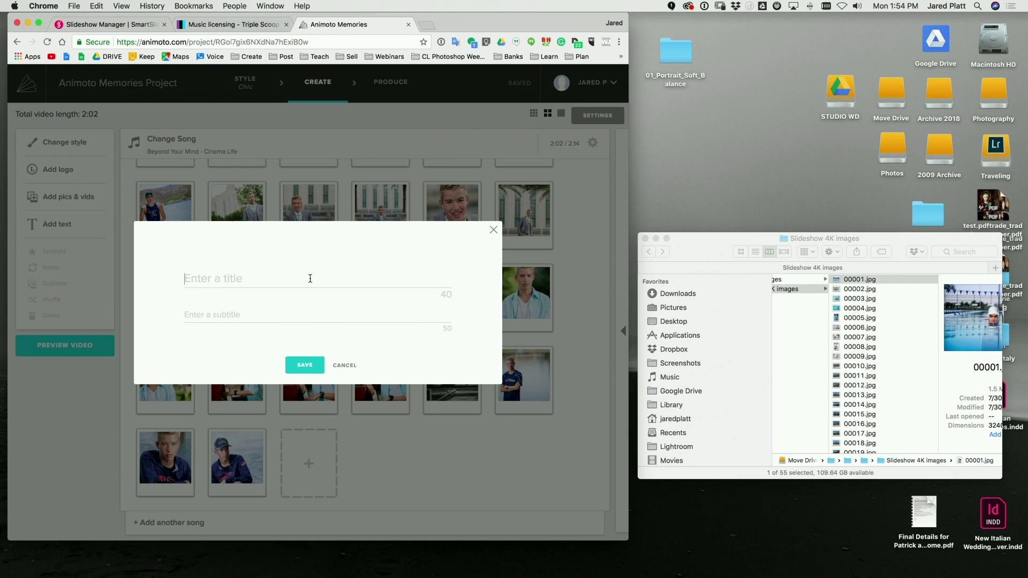
text(Mu)
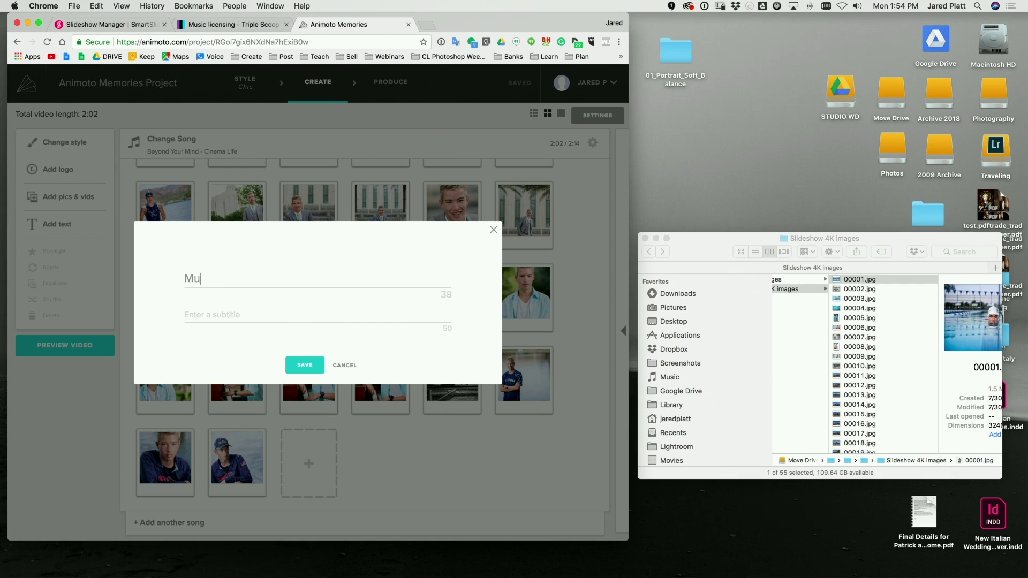
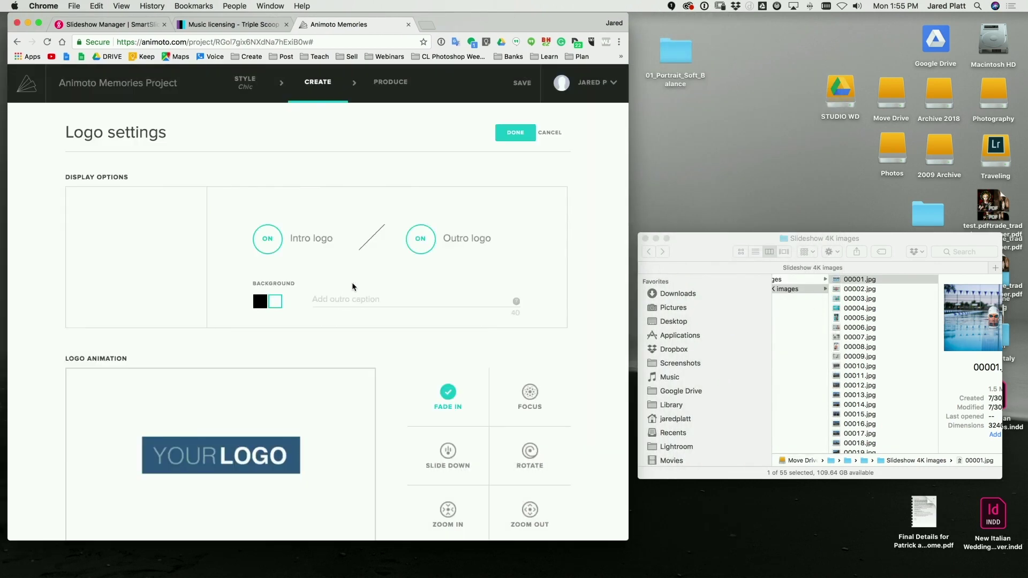
Give the logo a black background, show it only as an outro with Focus animation, and apply
mouse_move(130, 247)
click(260, 301)
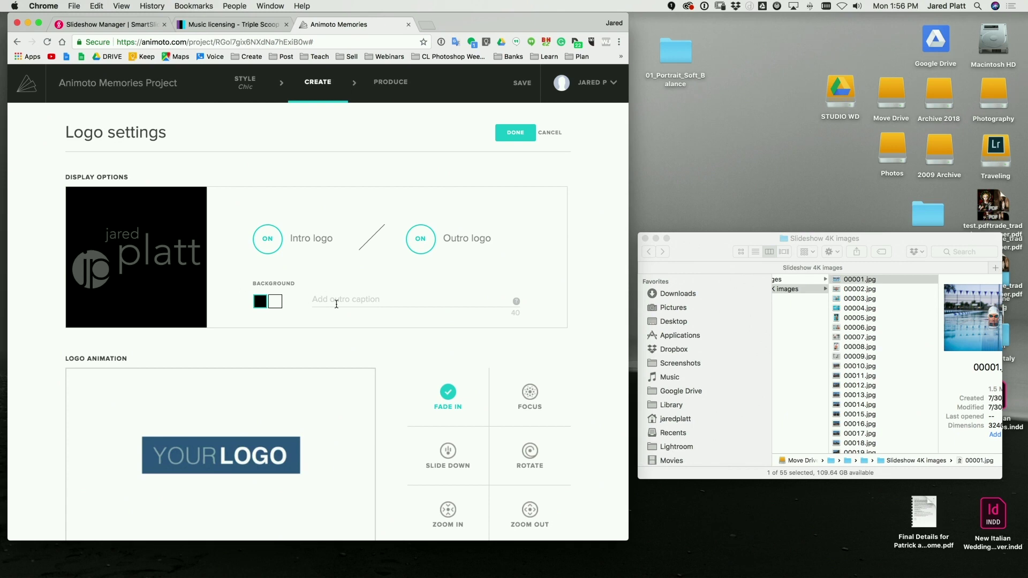
click(269, 240)
click(425, 241)
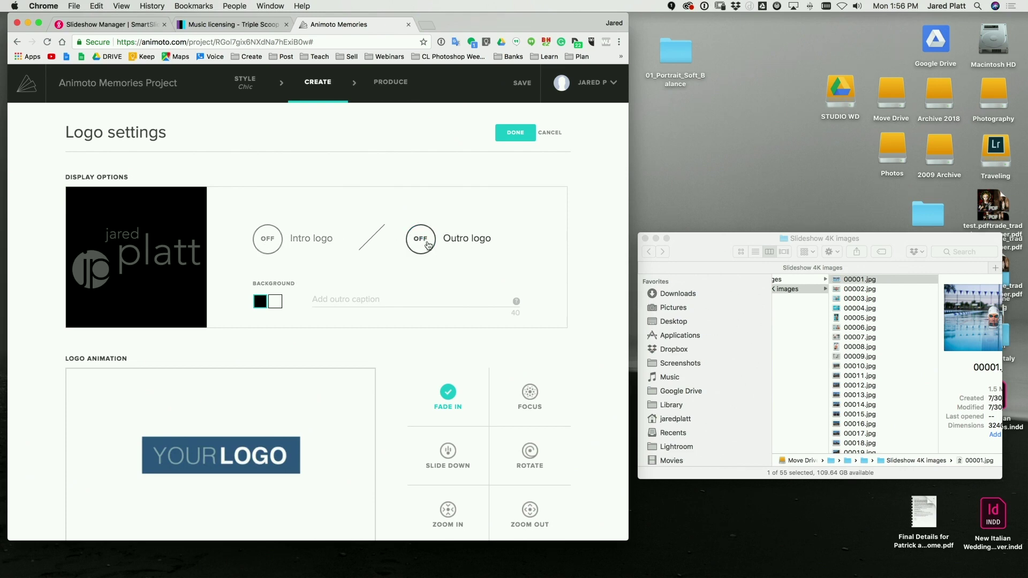
click(427, 244)
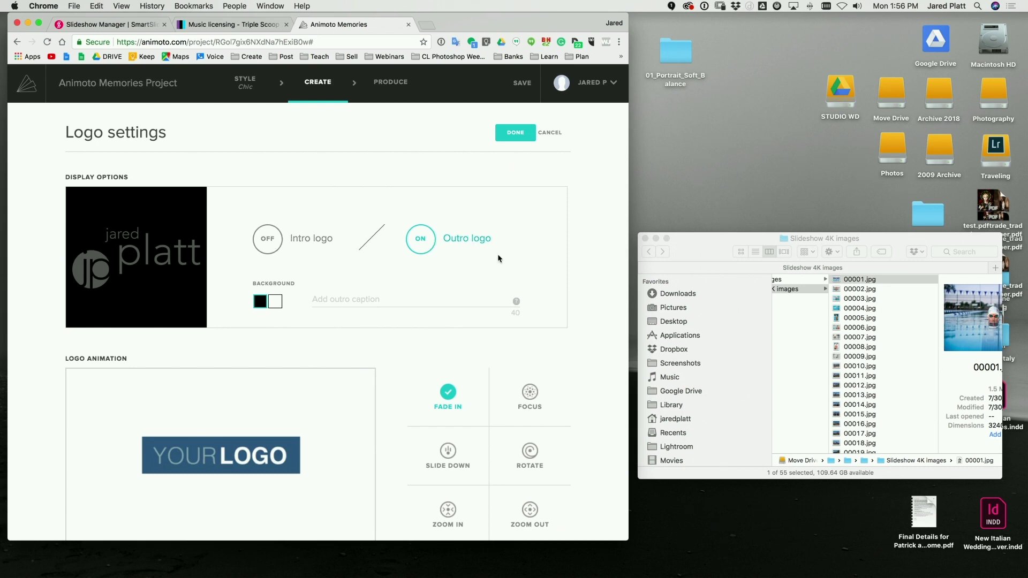
click(530, 402)
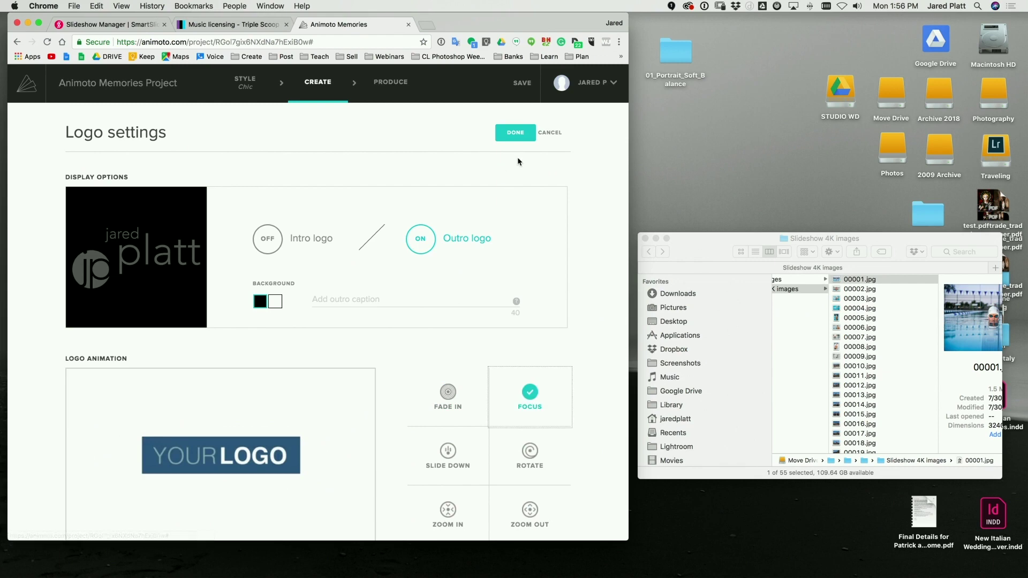
click(515, 132)
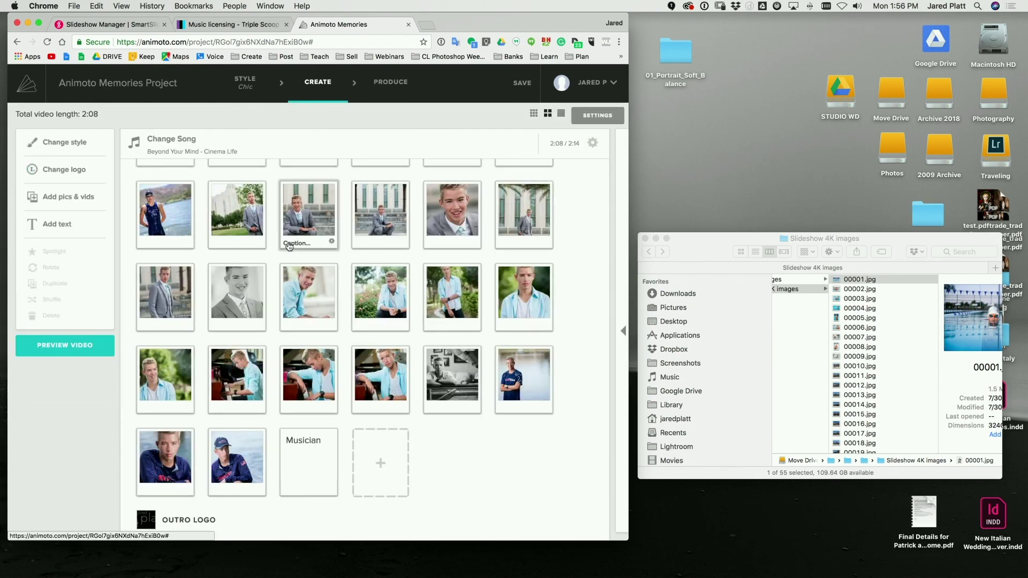
click(62, 145)
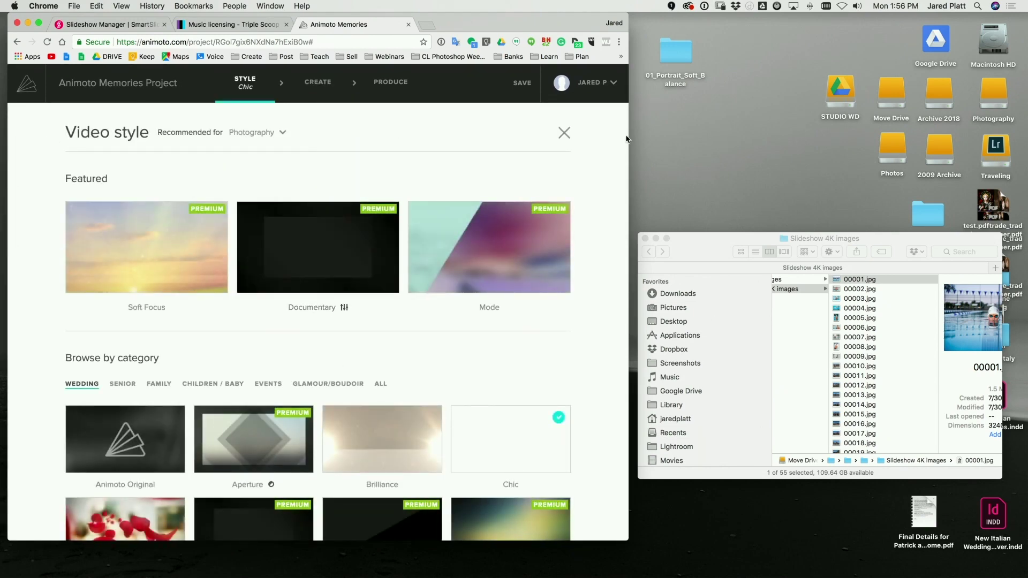
click(564, 133)
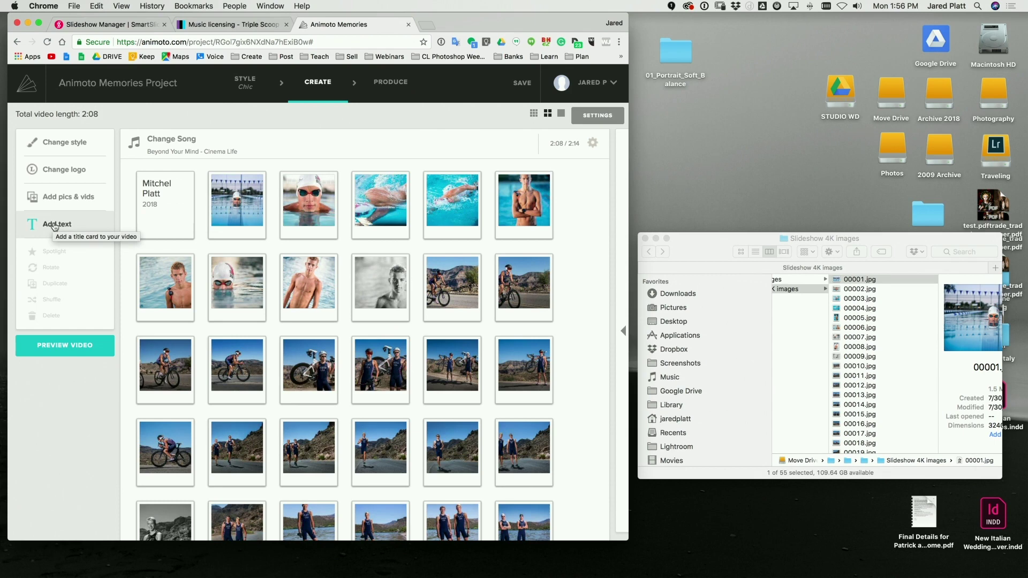
Spotlight the first pool swimmer photo and the swimmer standing in the water
click(255, 216)
click(295, 205)
click(380, 206)
click(453, 207)
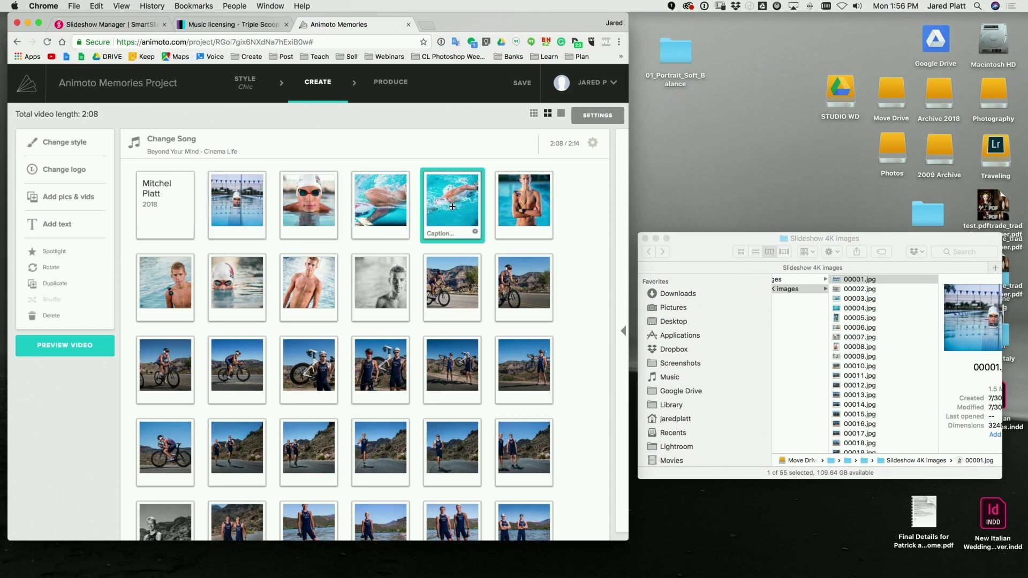
click(254, 206)
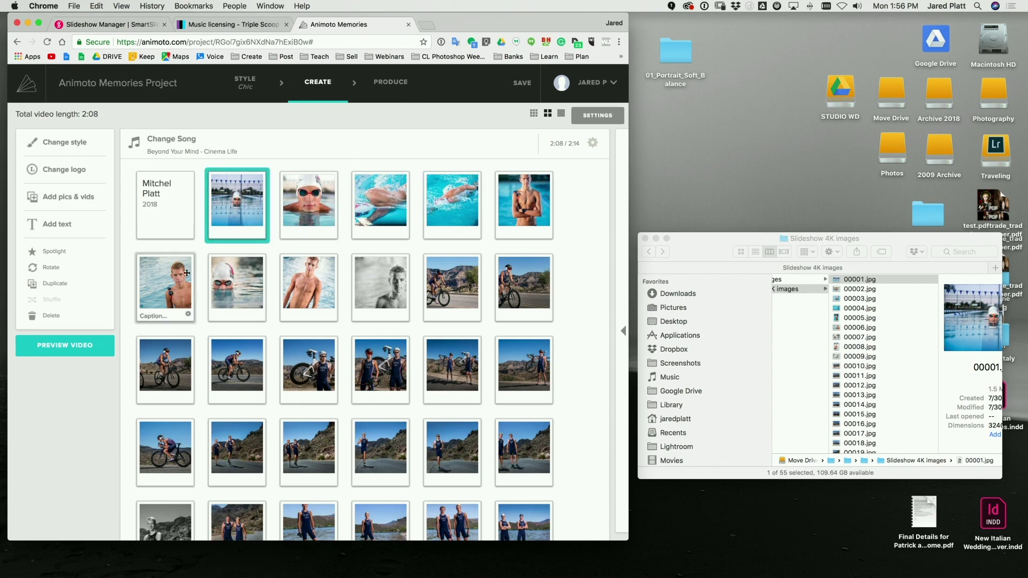
click(54, 252)
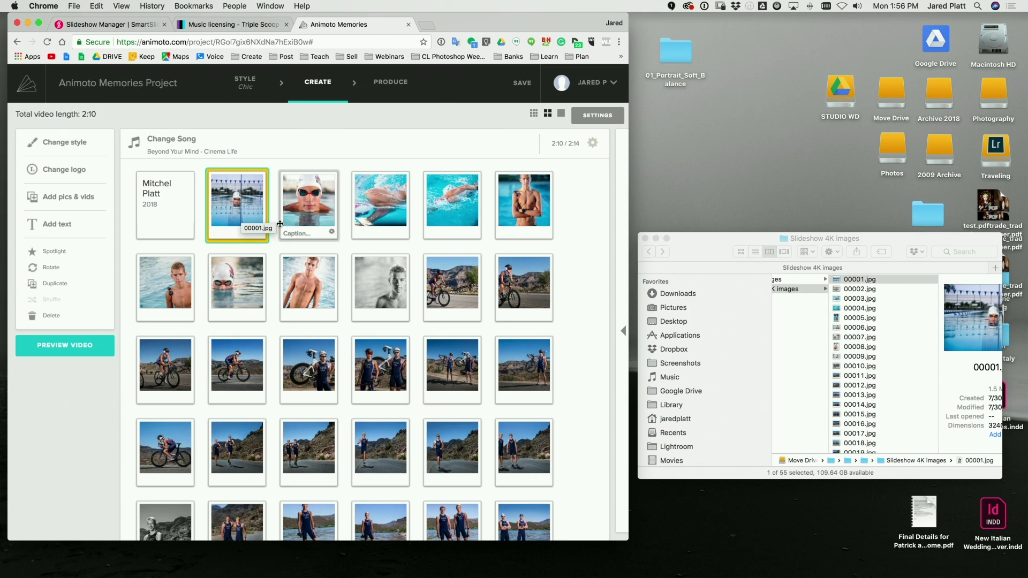
scroll(232, 214, down, 3)
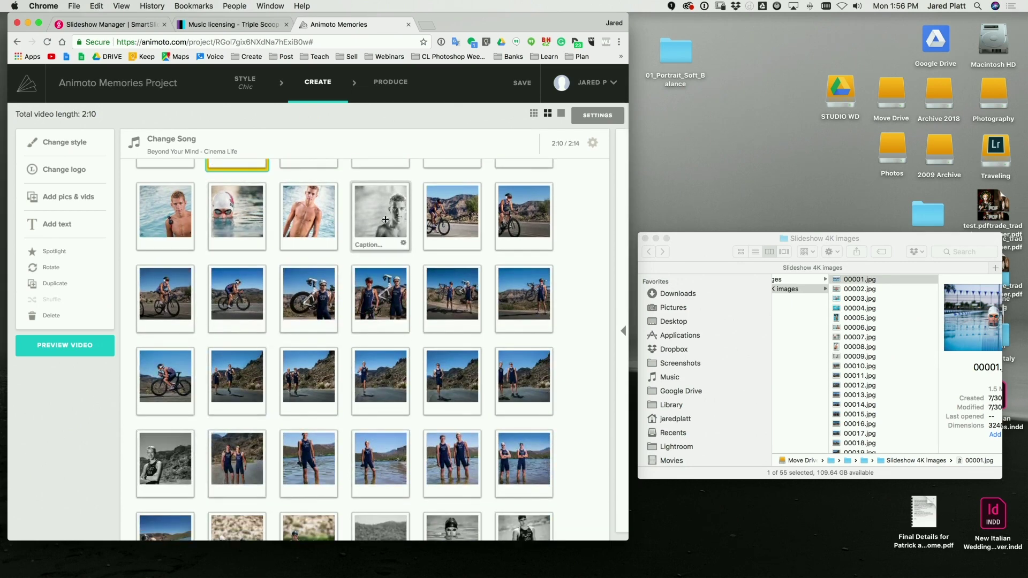
click(159, 214)
click(52, 254)
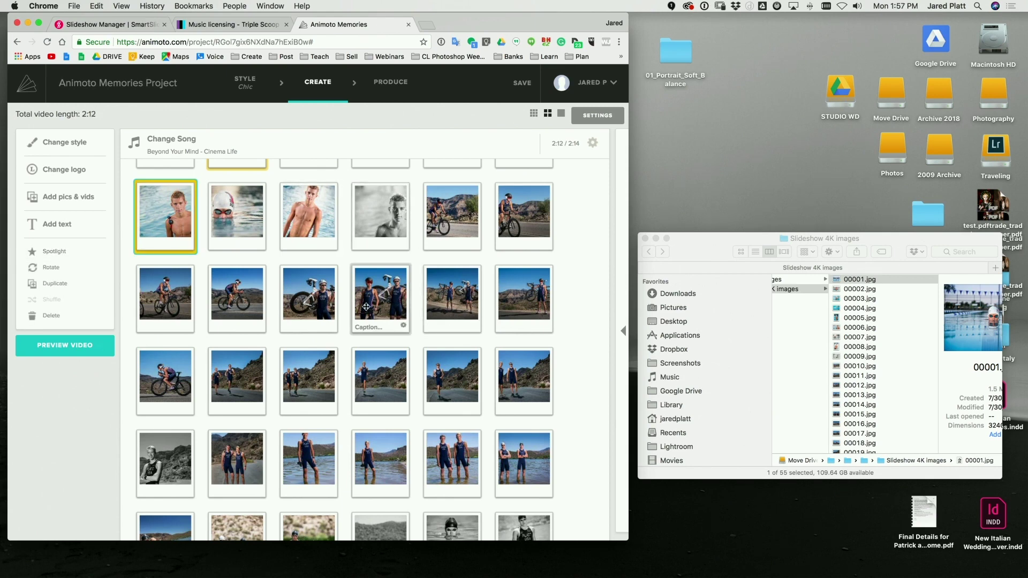
Spotlight the second cyclist, the lone cyclist and another triathlete photo
click(156, 291)
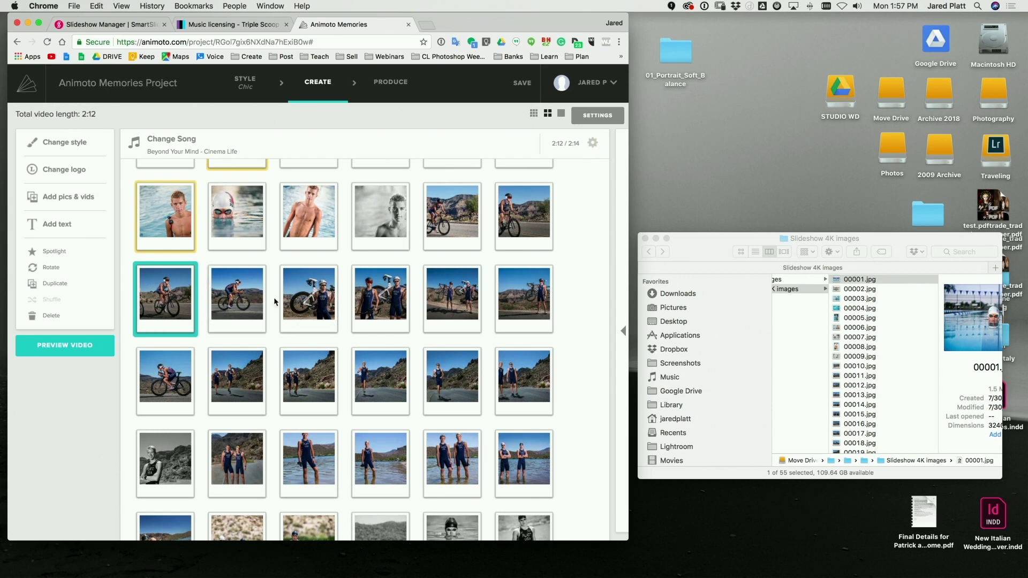
click(236, 294)
click(54, 251)
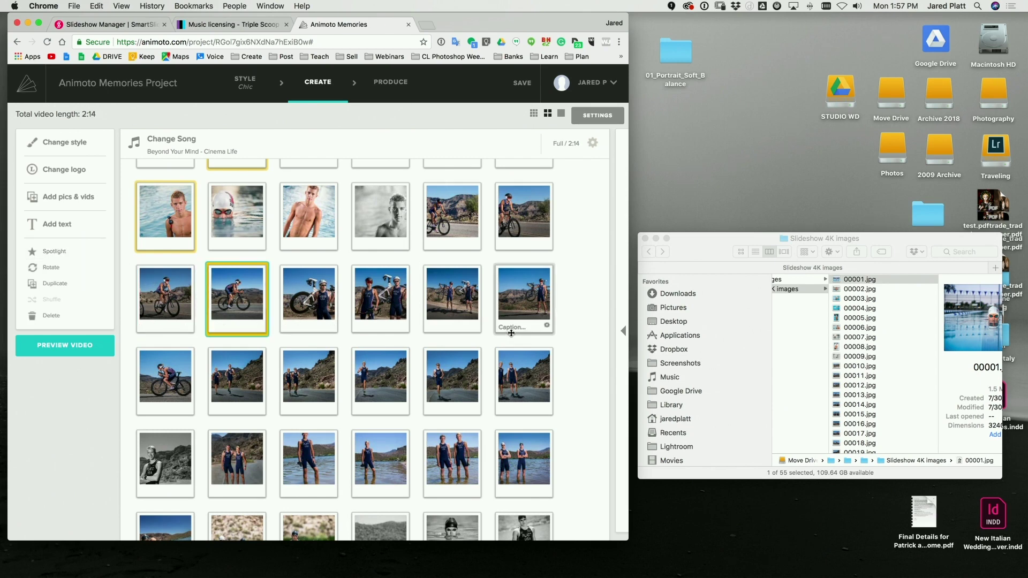
scroll(511, 327, down, 2)
click(160, 292)
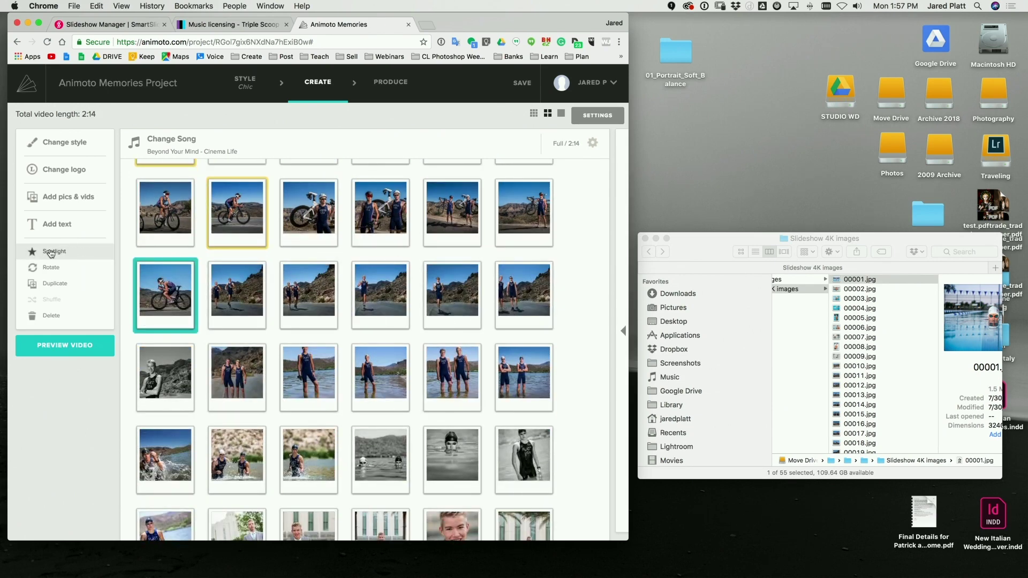
click(52, 253)
click(622, 330)
scroll(458, 293, down, 1)
scroll(457, 292, down, 1)
click(239, 329)
click(49, 252)
Spotlight the two lake triathletes and the splashing swimmers, bringing the video to 2:14
scroll(513, 328, down, 3)
click(435, 329)
click(58, 253)
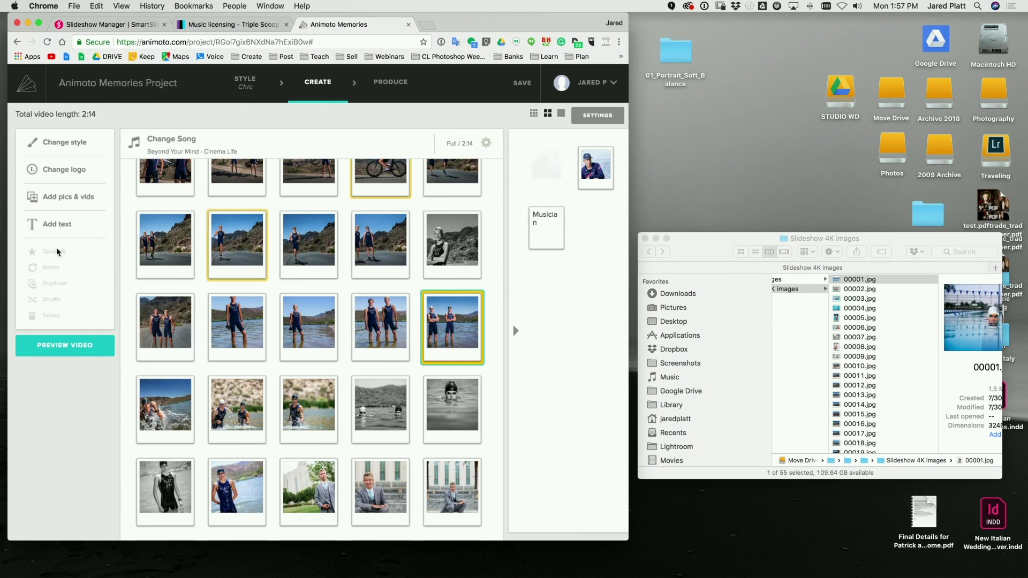
scroll(348, 321, down, 3)
click(164, 277)
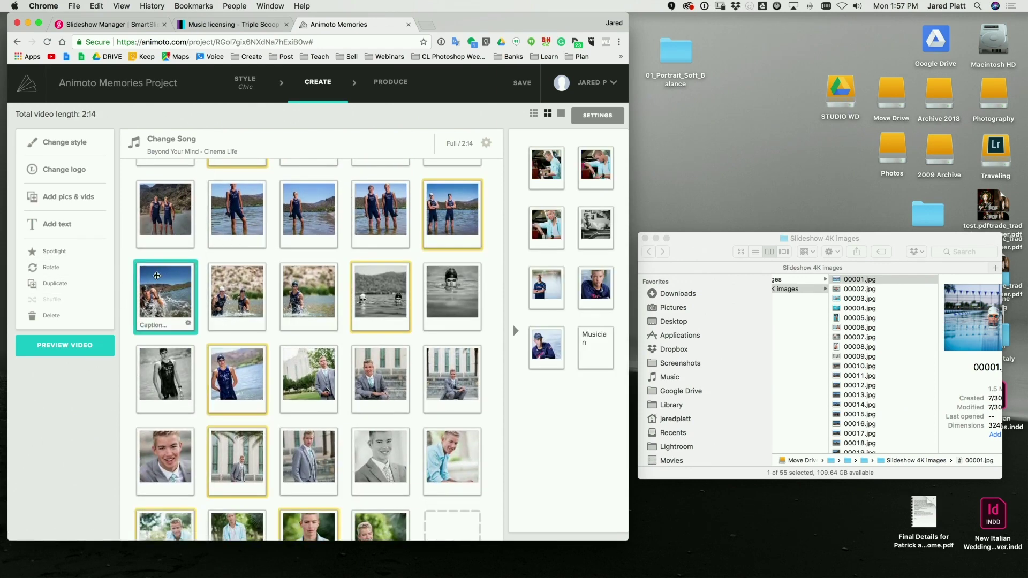
click(54, 252)
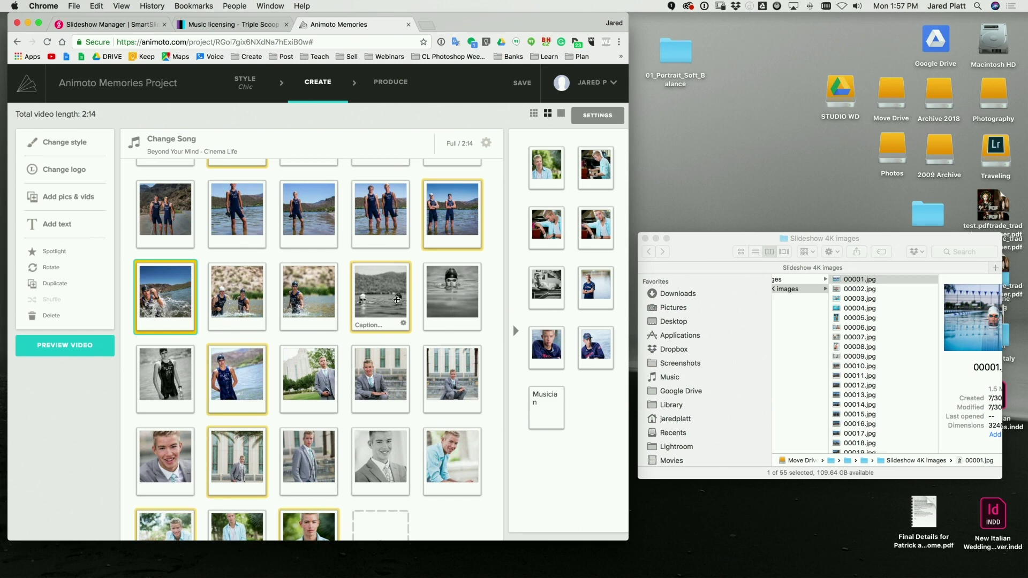
scroll(386, 278, down, 3)
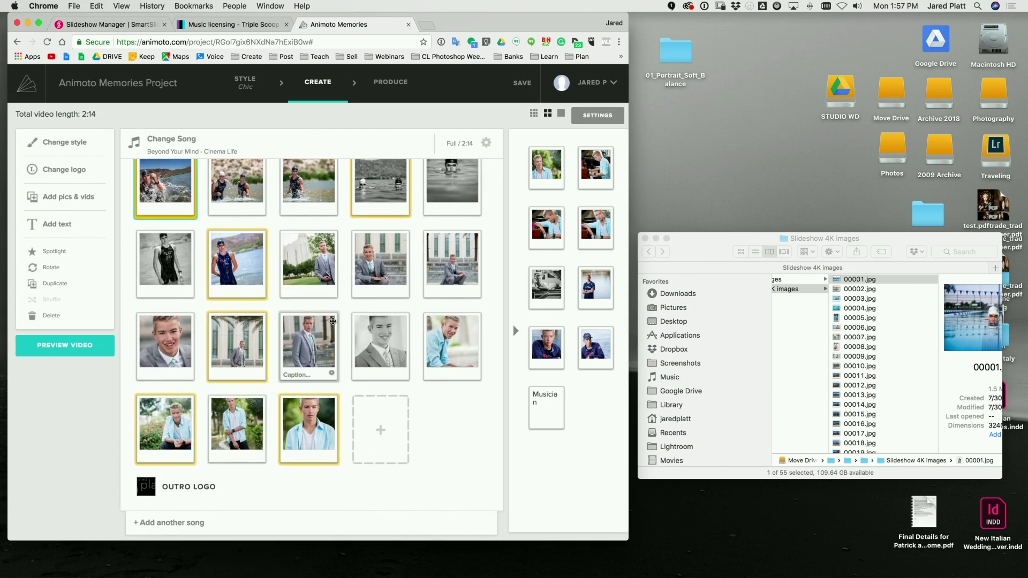
scroll(408, 312, up, 15)
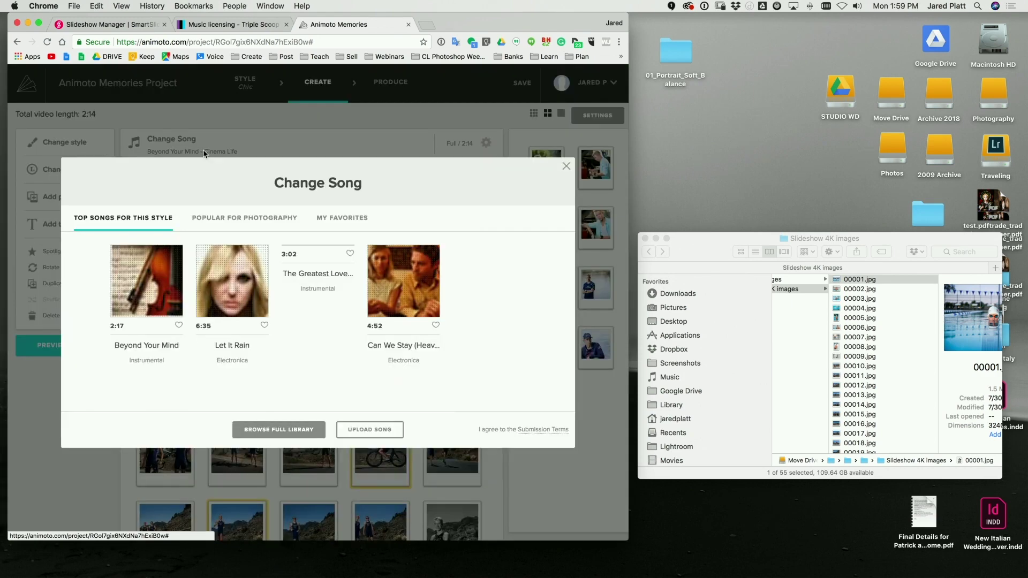
Open the full Music Library from the song choices
click(203, 154)
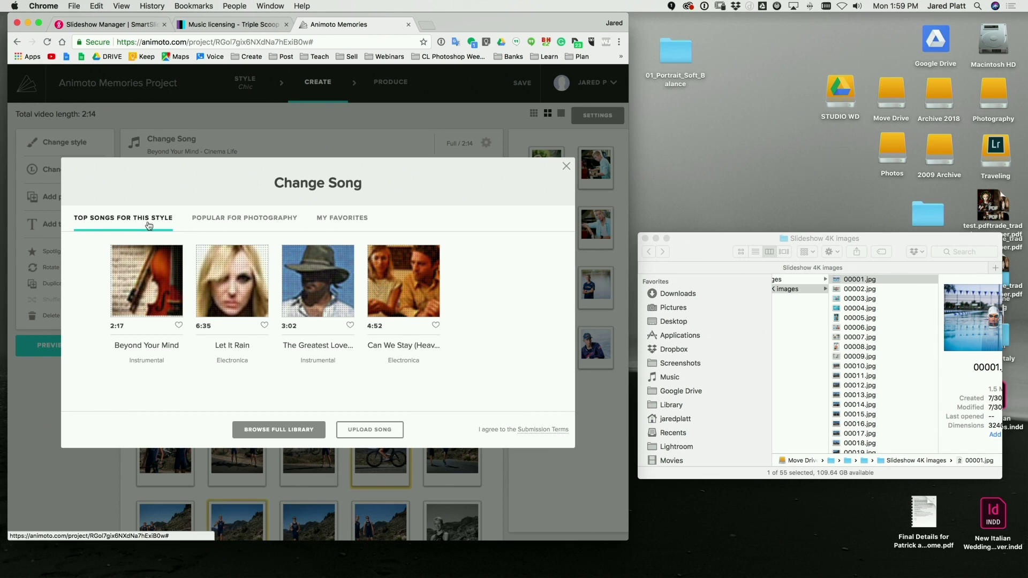
mouse_move(165, 314)
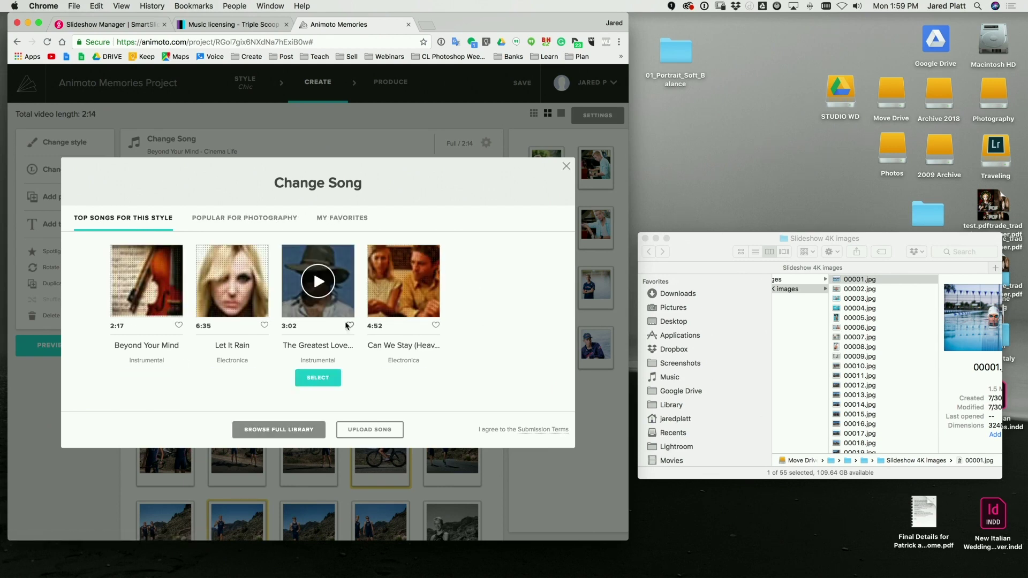
click(295, 434)
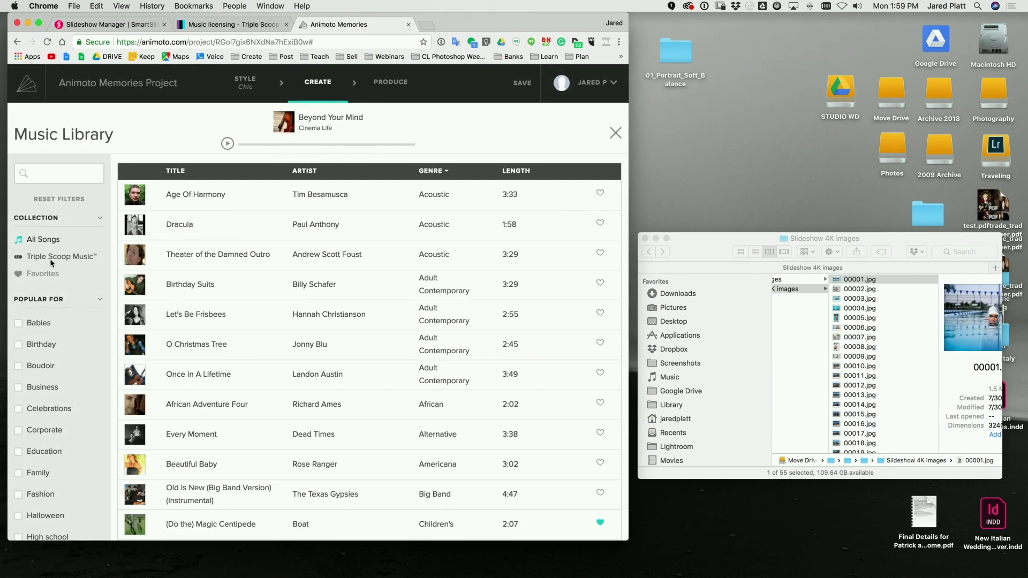
Filter the library to the Triple Scoop Music collection, then switch to its licensing site
click(33, 256)
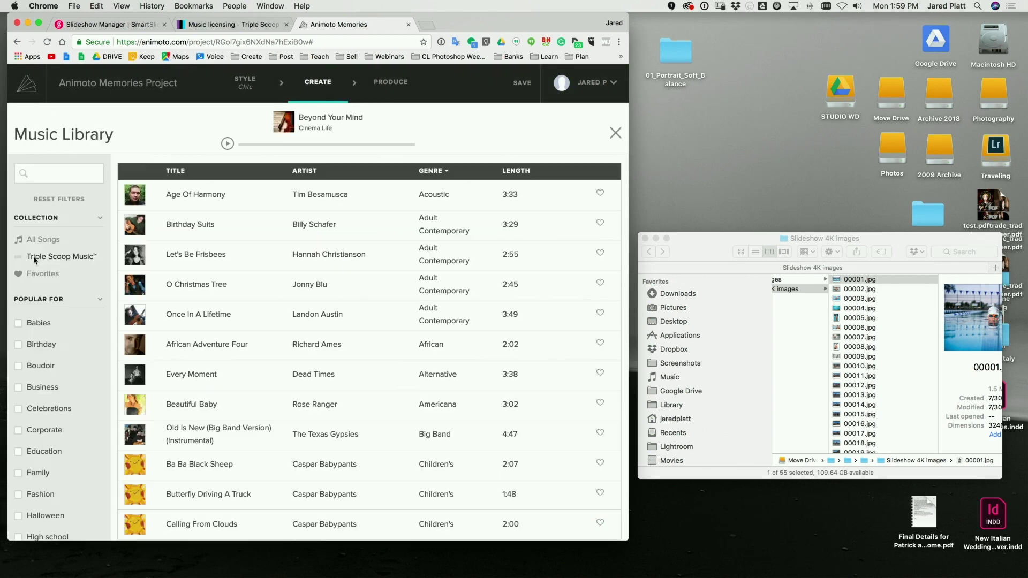
scroll(304, 265, down, 15)
scroll(304, 265, up, 15)
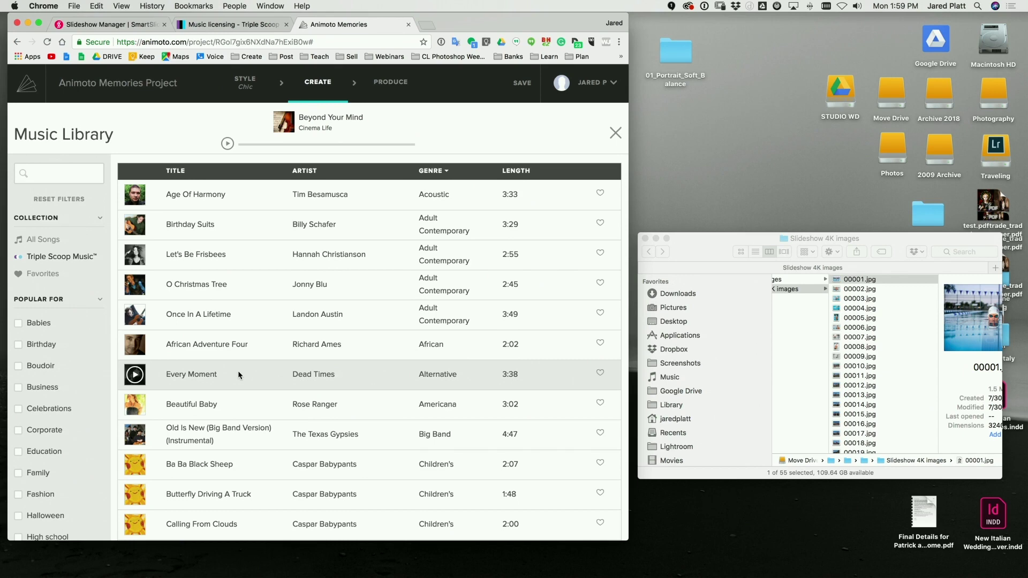
click(230, 24)
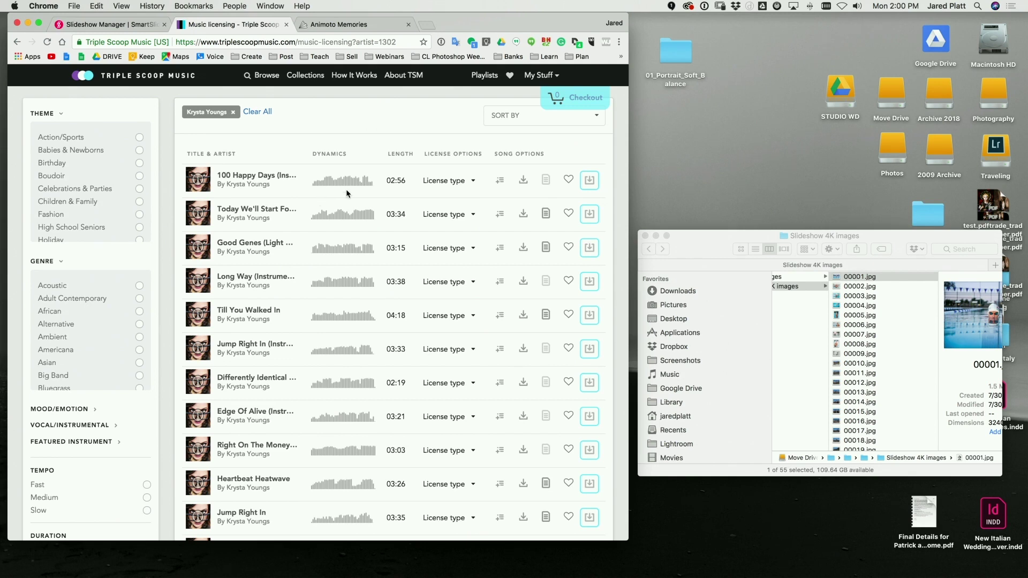
Browse the artist's track list and play the Edge Of Alive (Instrumental) preview
scroll(609, 184, down, 10)
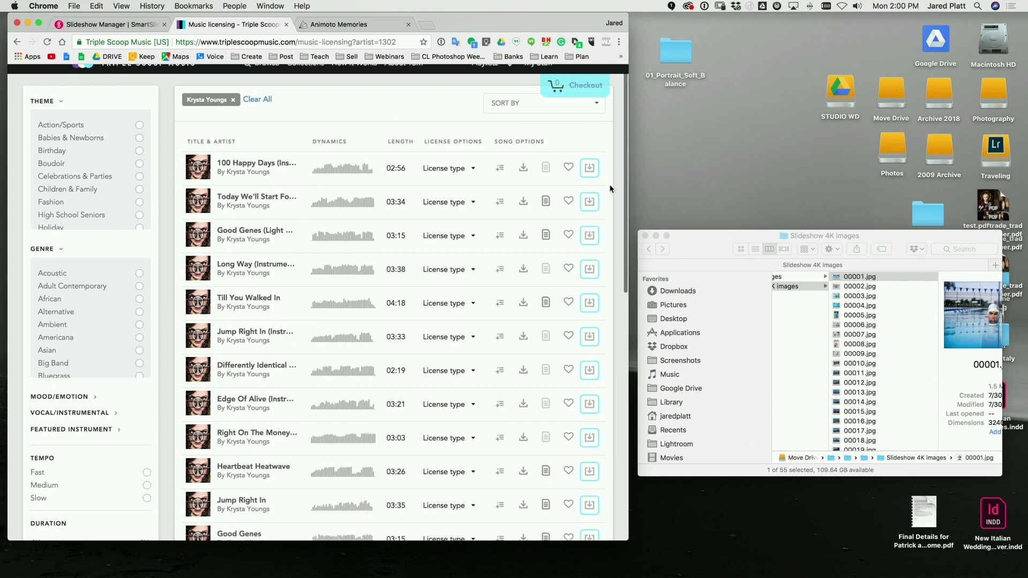
scroll(609, 184, down, 2)
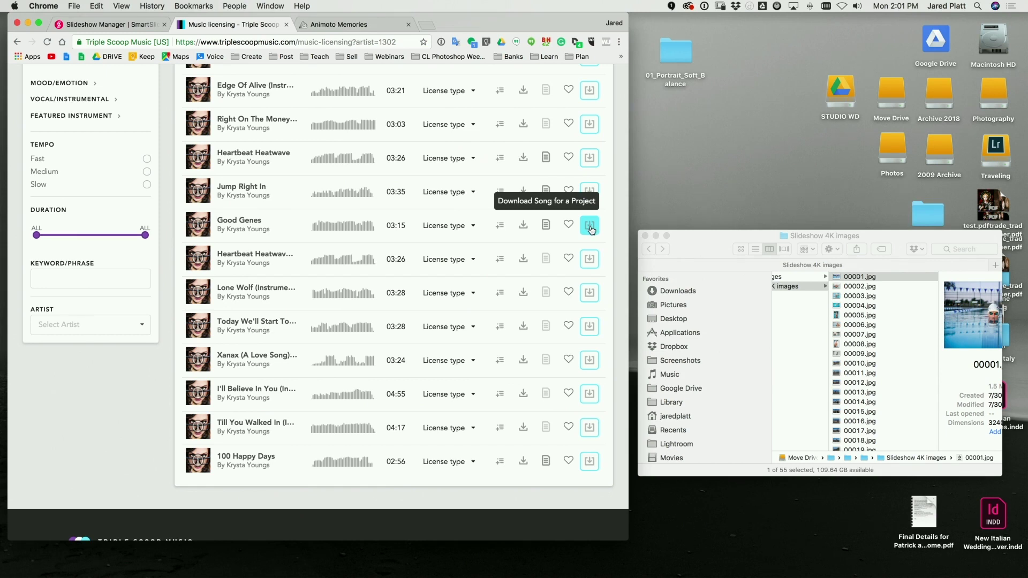
scroll(602, 227, up, 5)
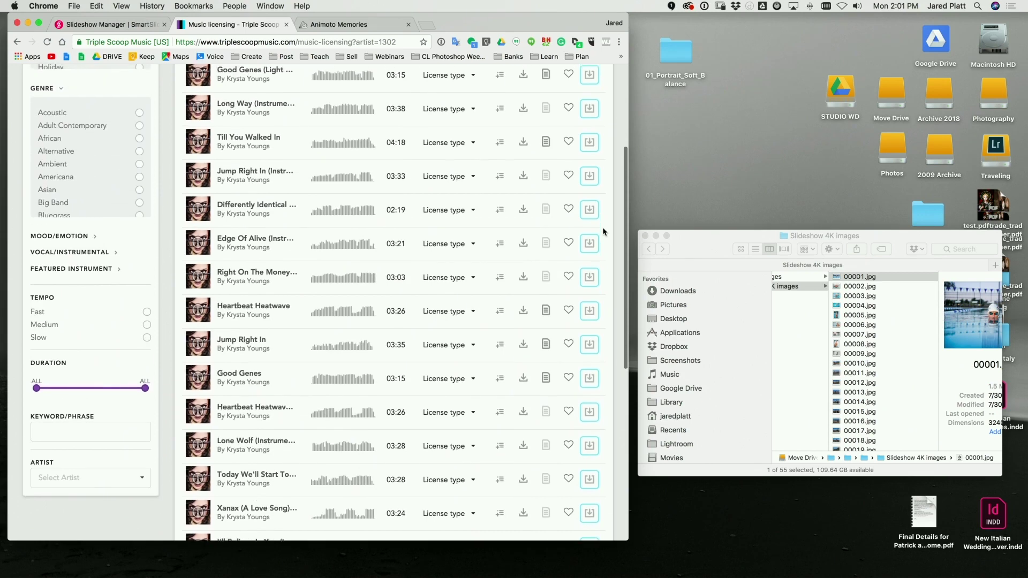
scroll(602, 231, up, 2)
scroll(602, 232, down, 4)
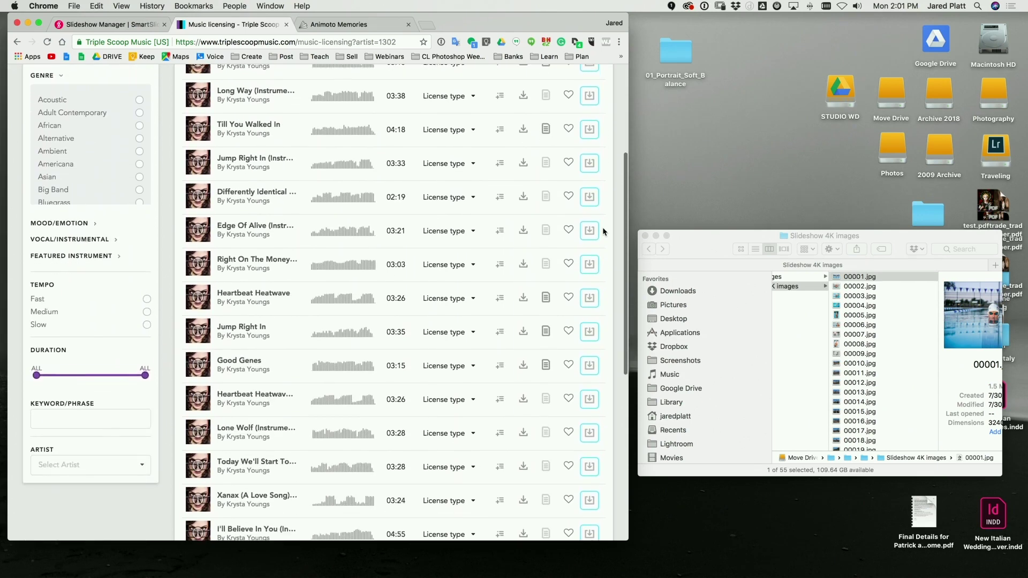
scroll(602, 231, up, 3)
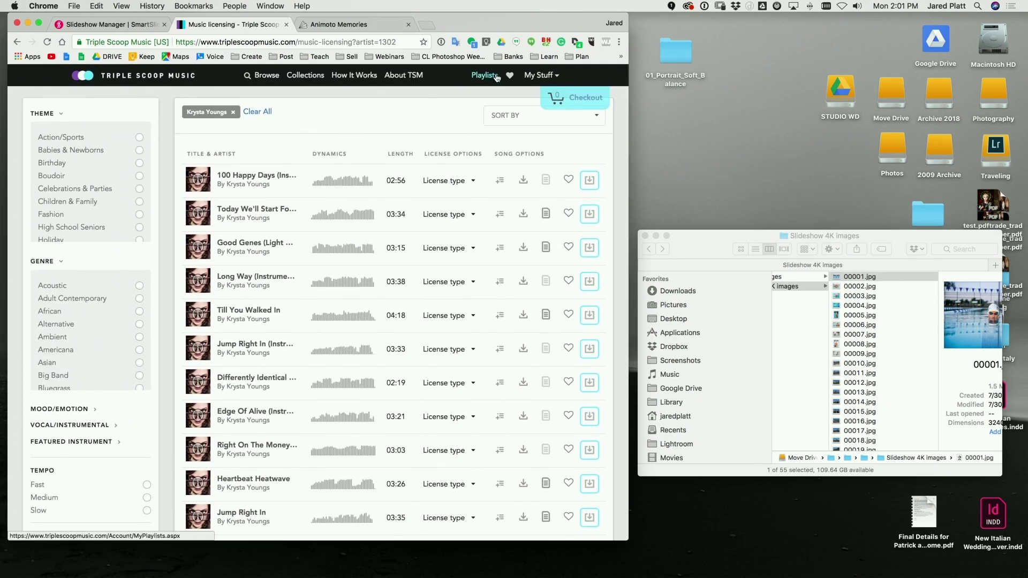
scroll(269, 205, down, 5)
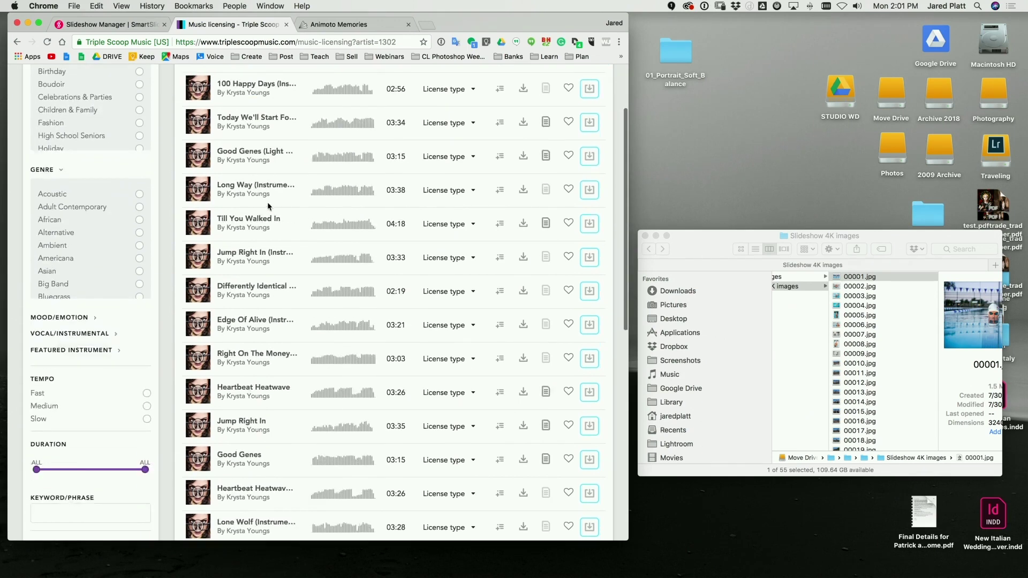
scroll(268, 203, down, 2)
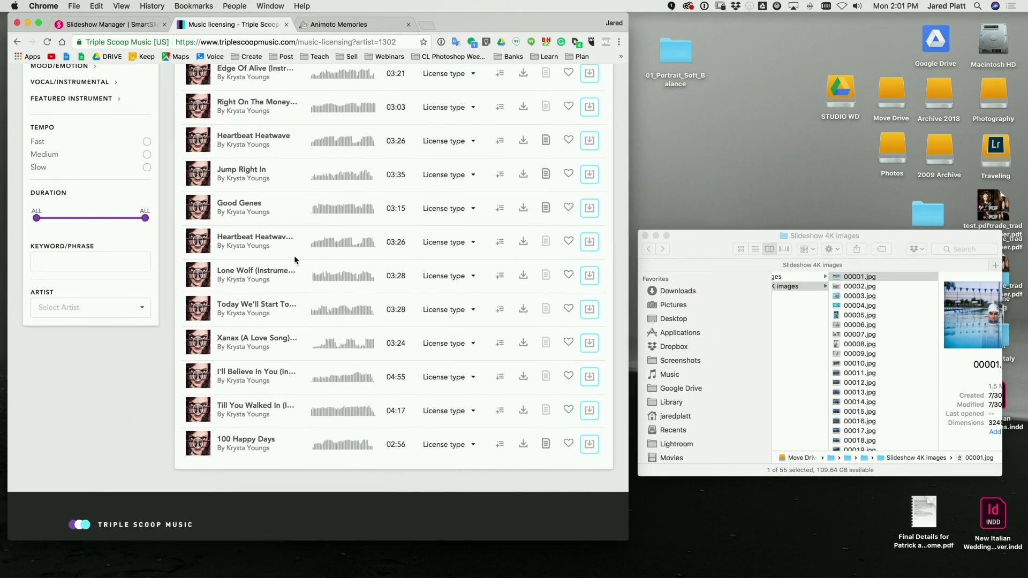
scroll(292, 285, up, 5)
click(198, 347)
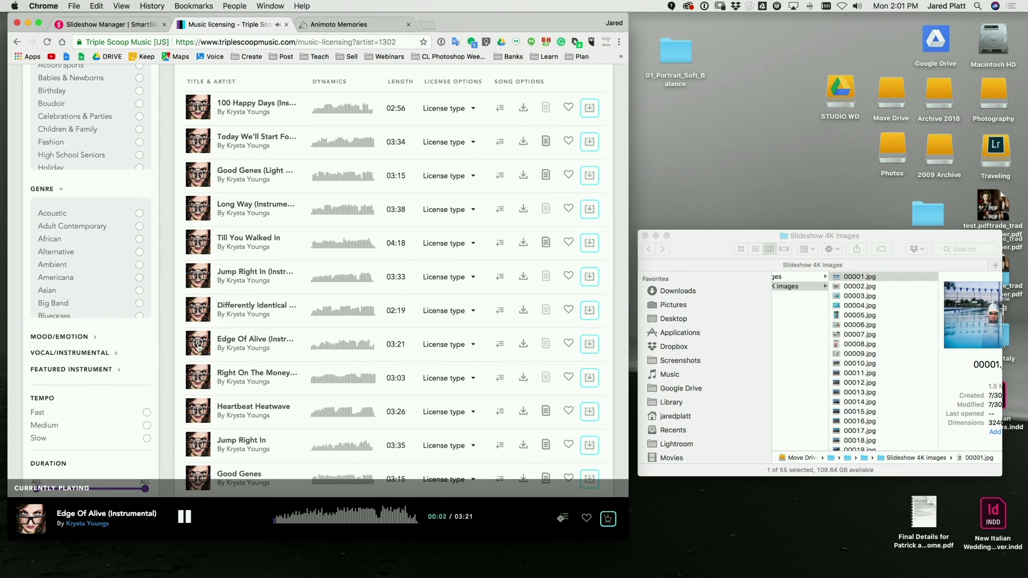
Skip through the preview to near two minutes, pause it, and choose Download Song for a Project
click(294, 524)
click(321, 524)
click(342, 524)
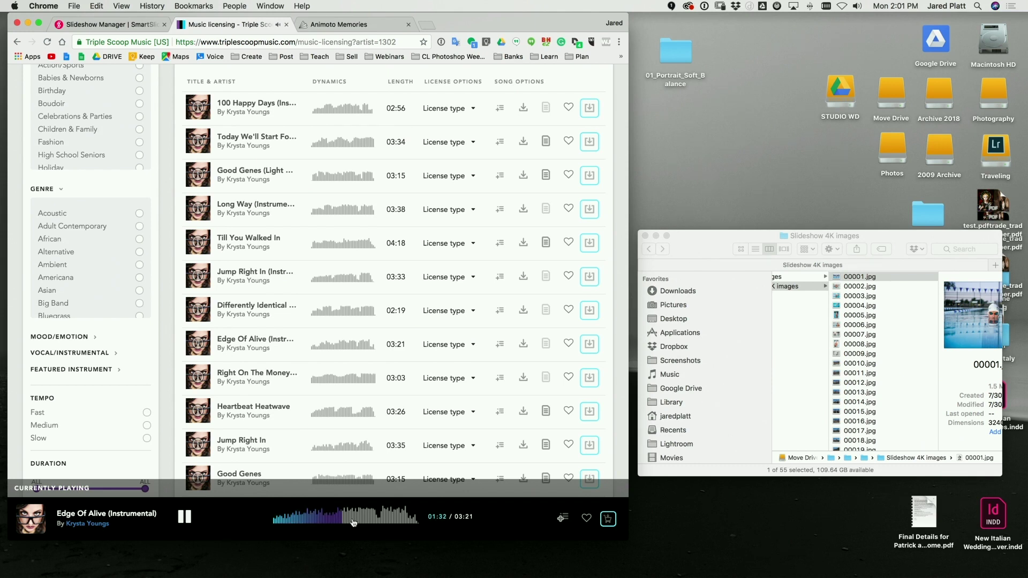
click(358, 522)
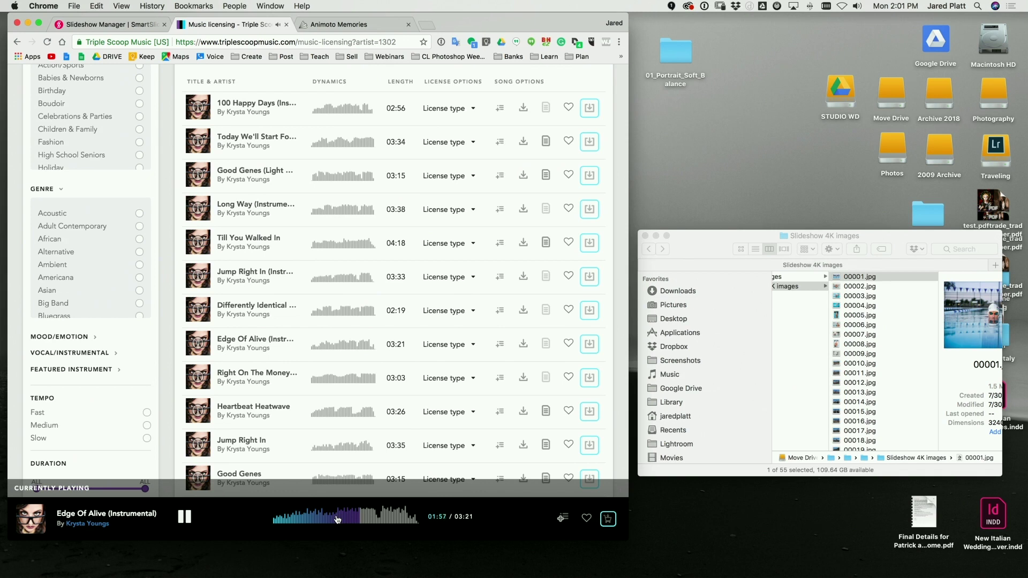
click(198, 345)
click(590, 347)
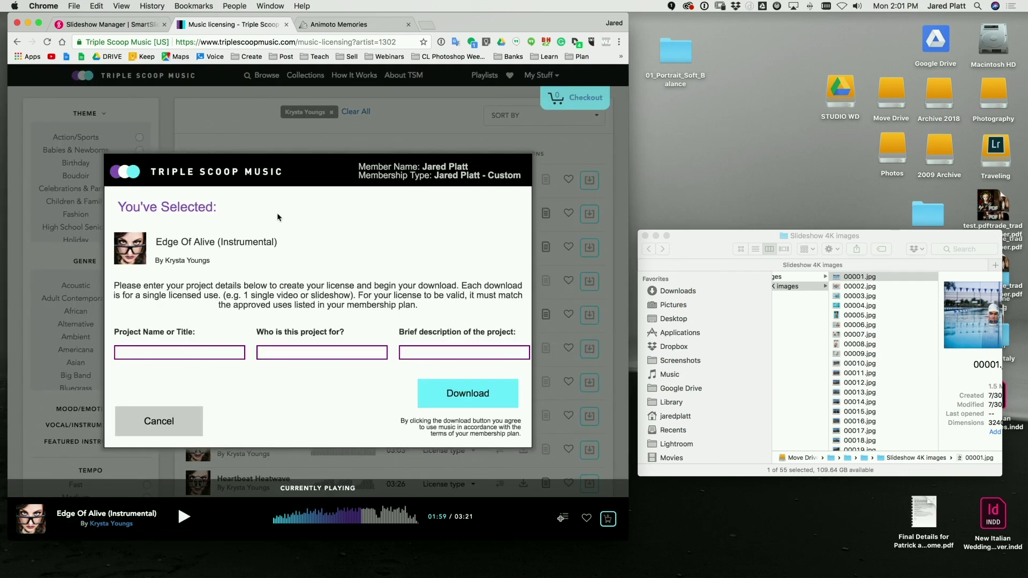
Enter the project name and description 'Swet of Senior Portraits to Music', then download the MP3
click(175, 347)
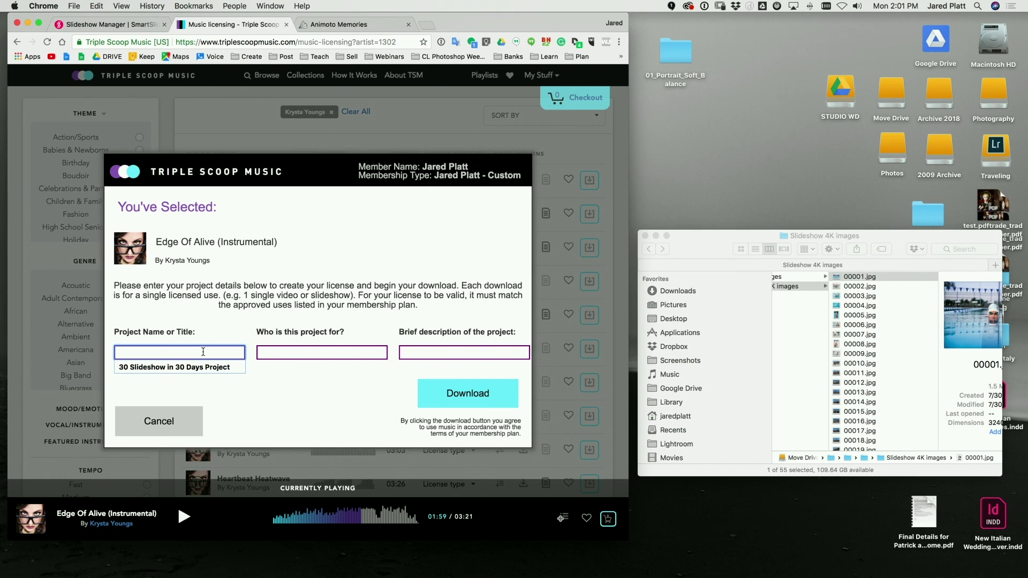
text(M)
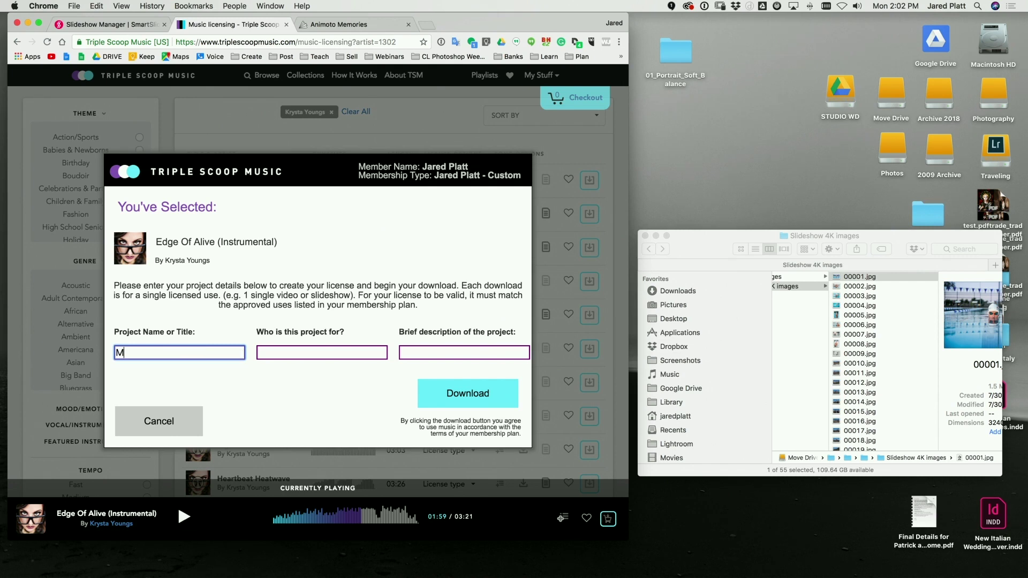
text(itch Senior Portrait)
click(321, 352)
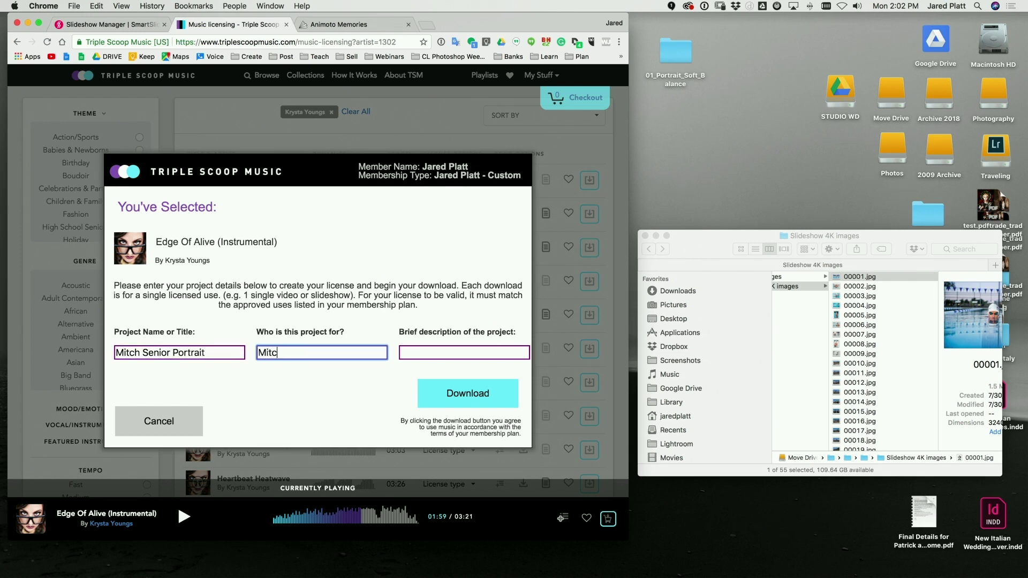
click(402, 353)
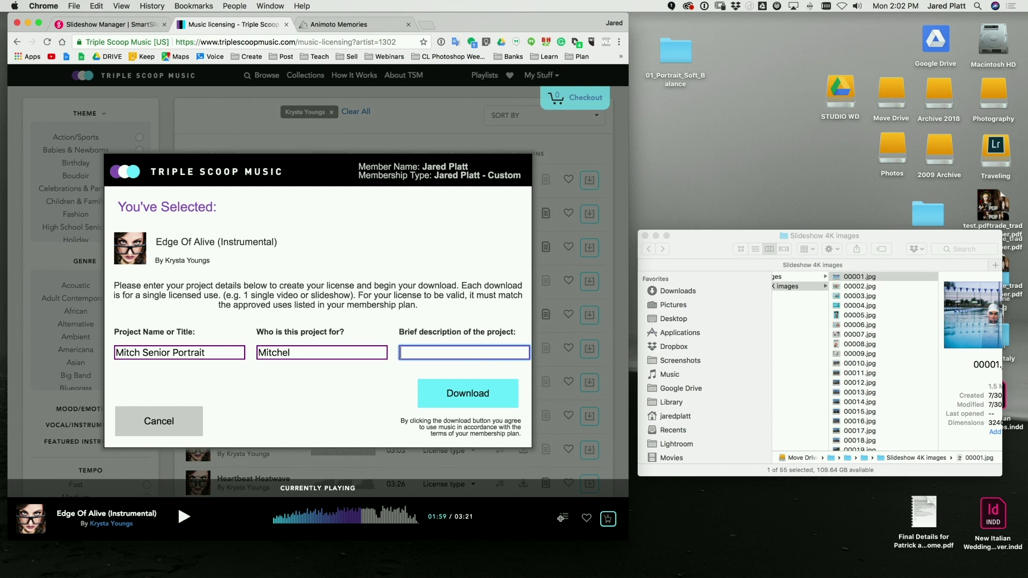
text(Swet of )
text(Seni)
text(or Portraits to Music)
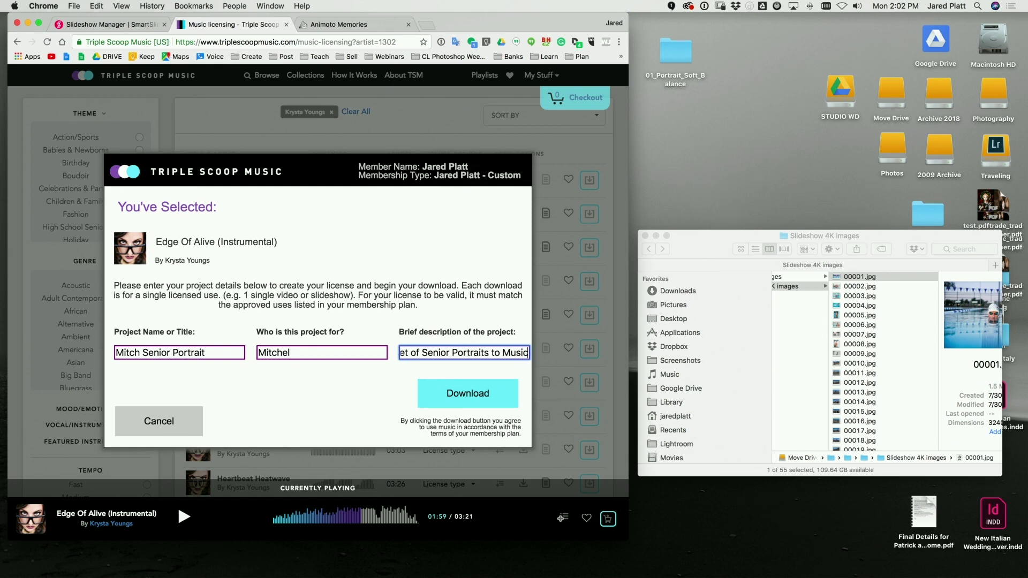
click(420, 394)
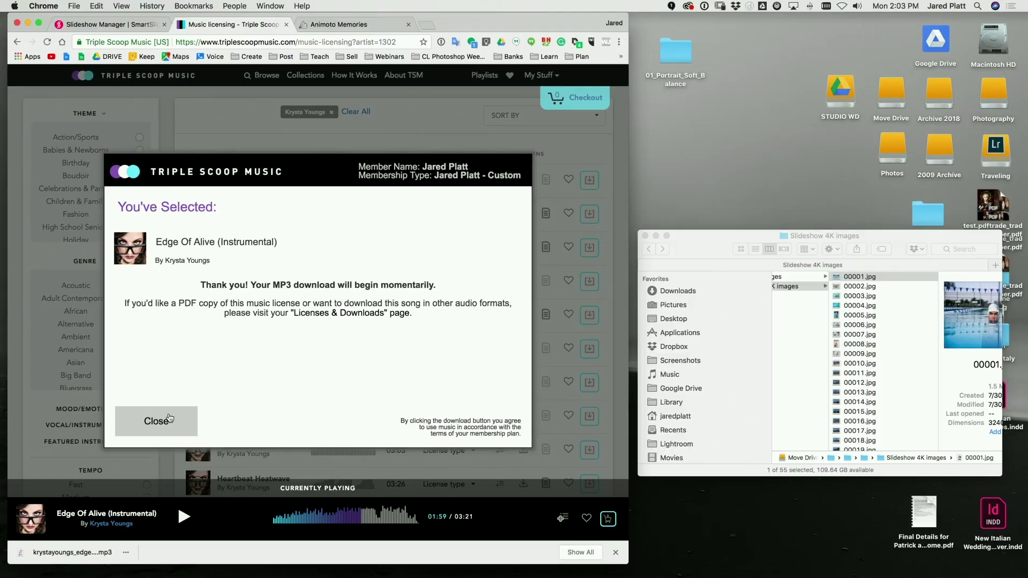
click(170, 418)
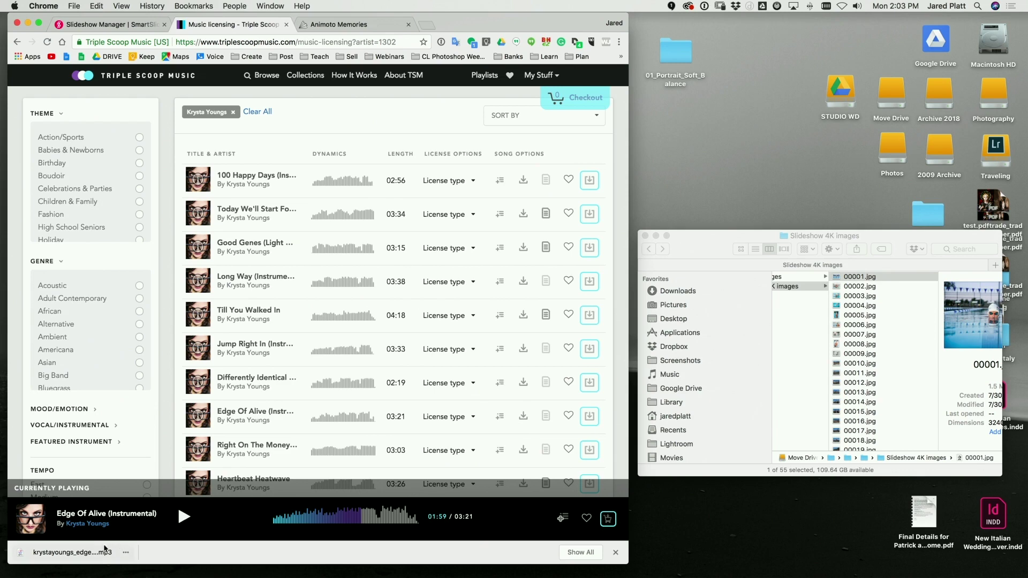
Move the Edge Of Alive MP3 from Downloads to the desktop and return to Animoto Memories
click(126, 552)
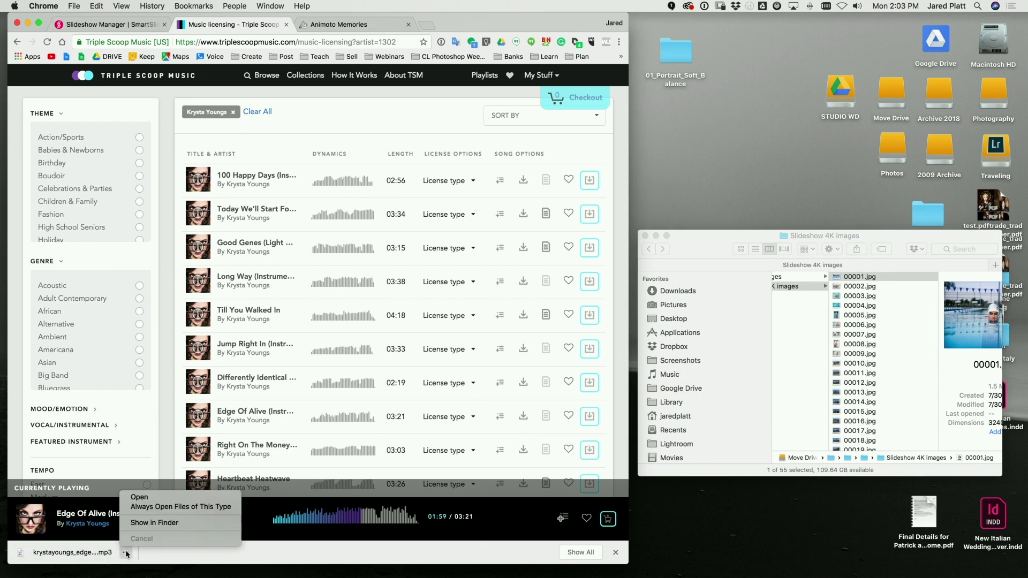
click(143, 523)
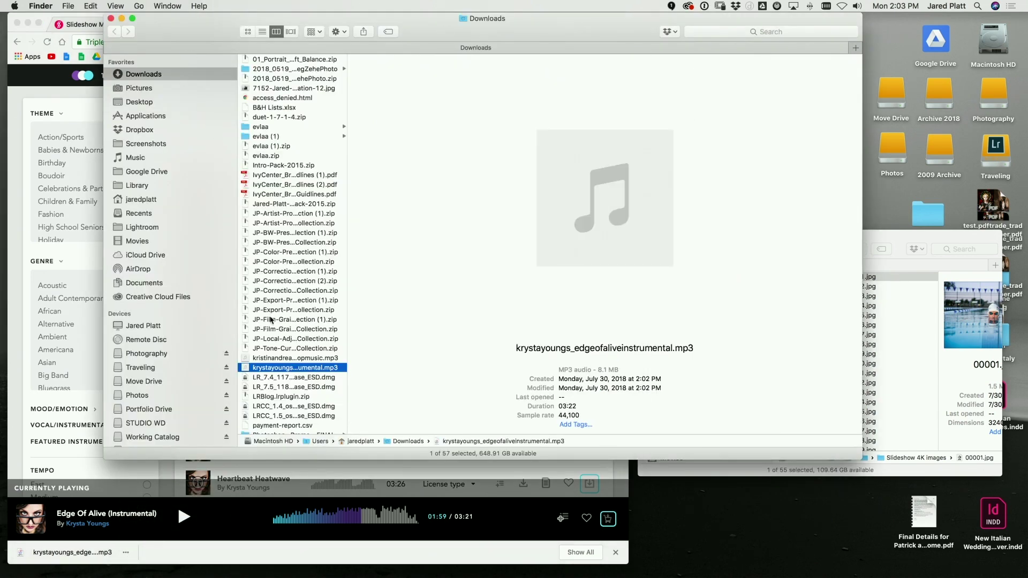
drag(251, 371, 773, 533)
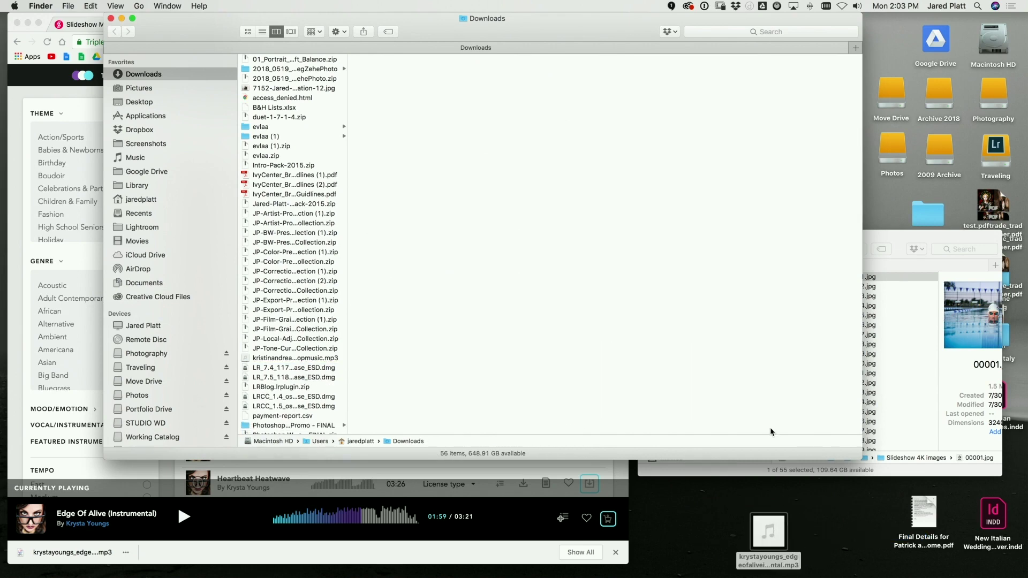
click(111, 18)
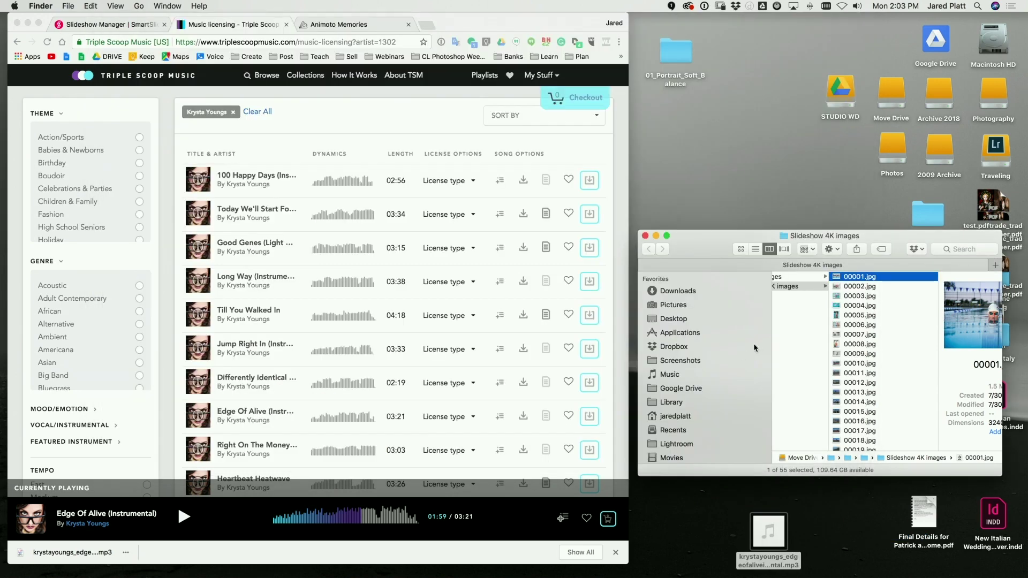
click(325, 24)
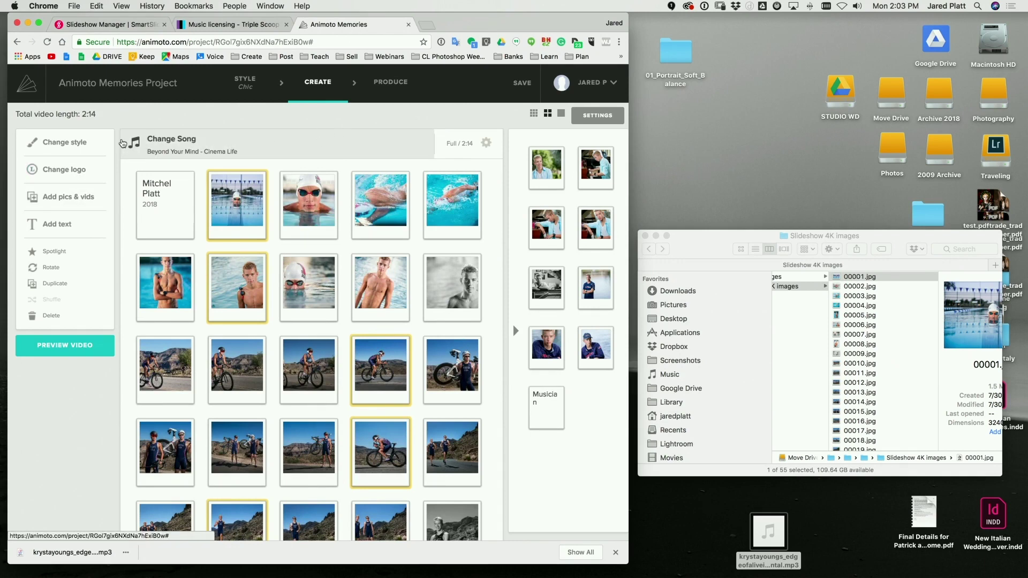
Upload the Edge of Alive instrumental MP3 from the Desktop as the new song
click(175, 147)
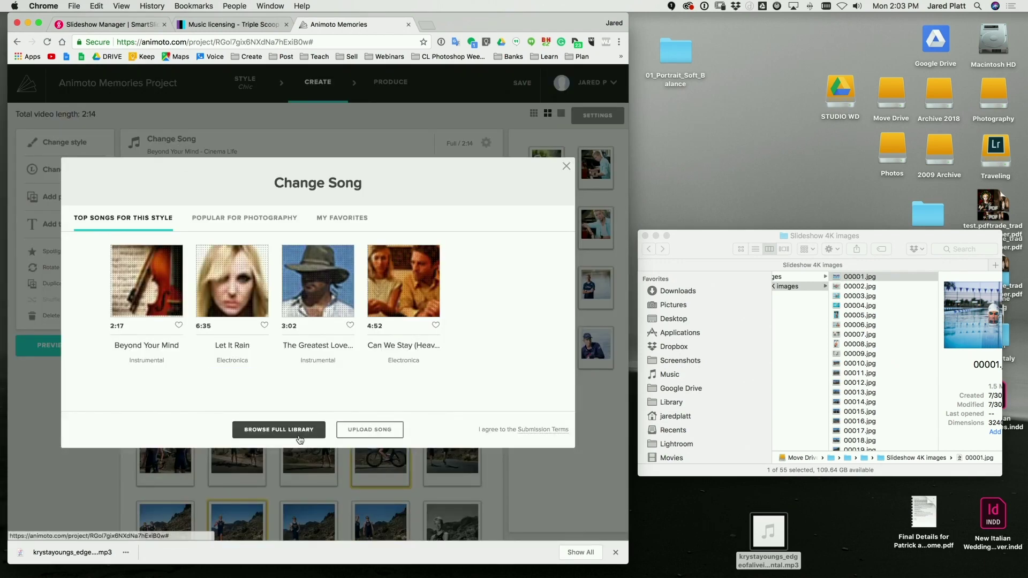
click(366, 433)
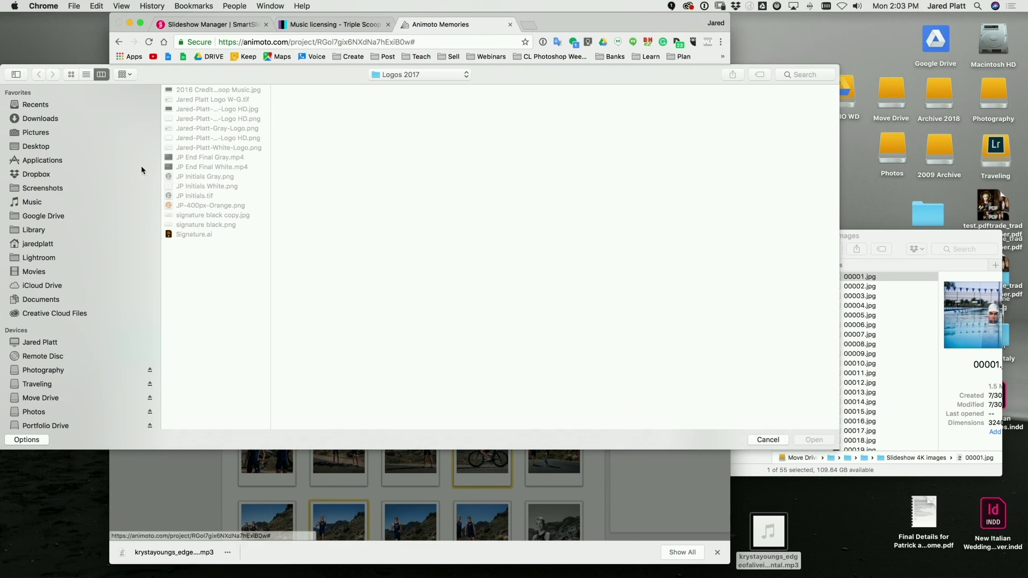
click(27, 147)
click(204, 139)
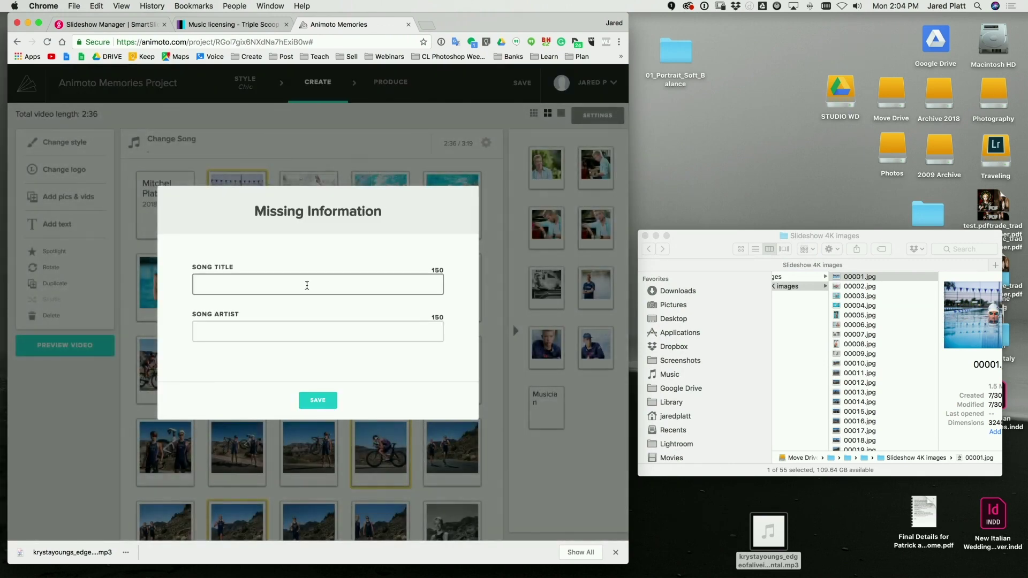
Title the song 'Edge of Alive', enter the artist's name, and save
click(291, 286)
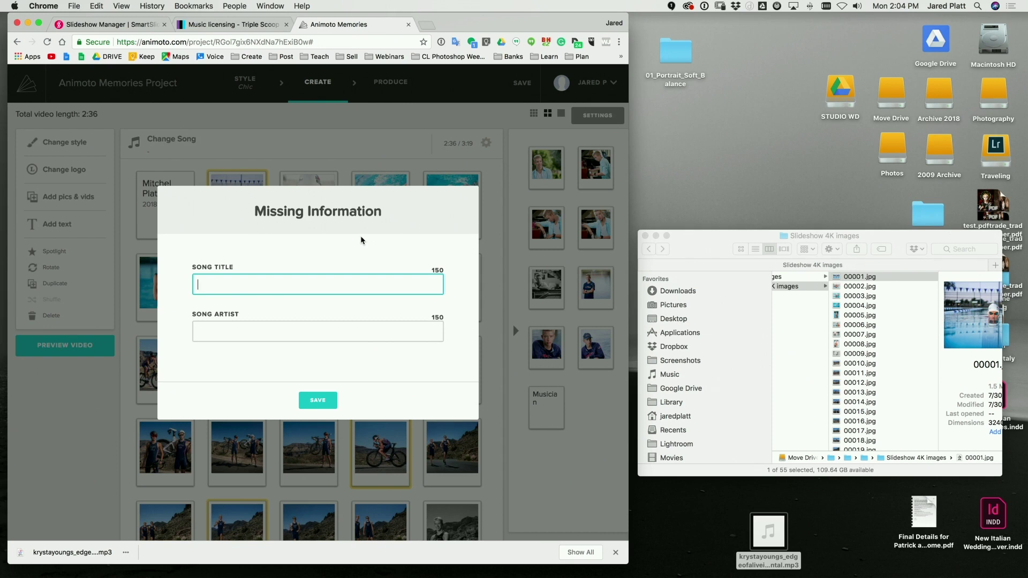
text(Edge of Alive)
click(317, 332)
text(Kr)
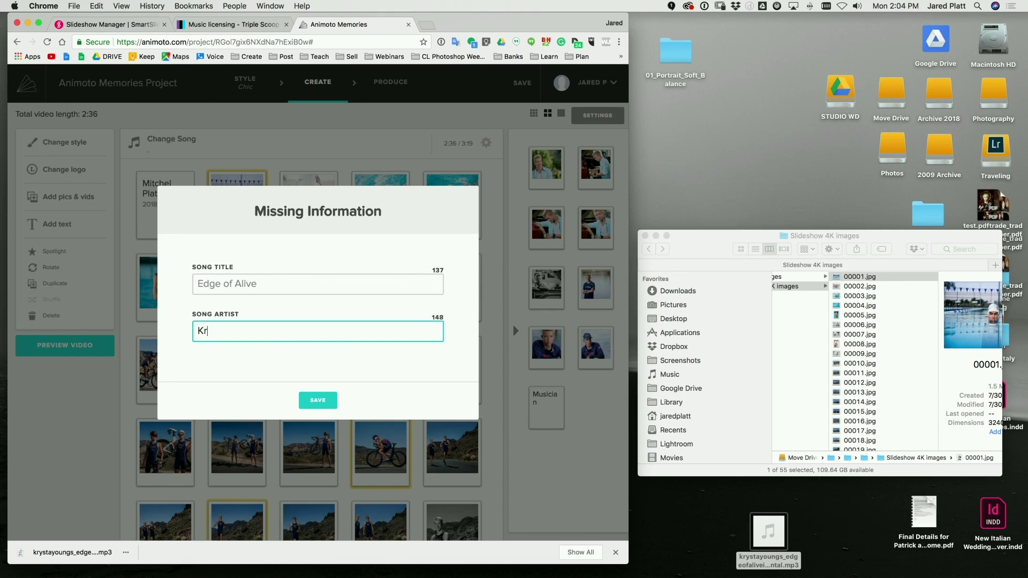
text(ista Youngs)
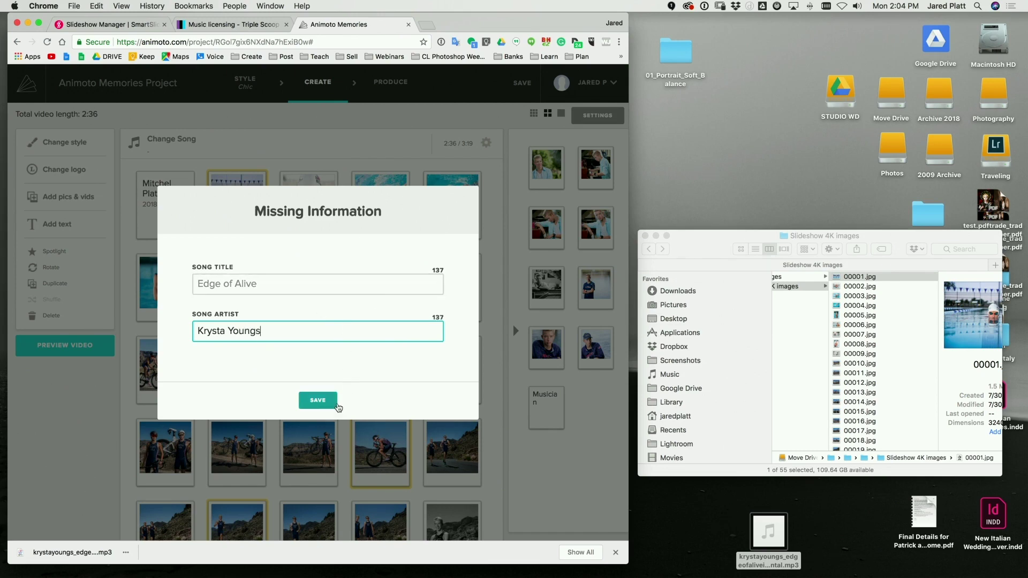
click(315, 401)
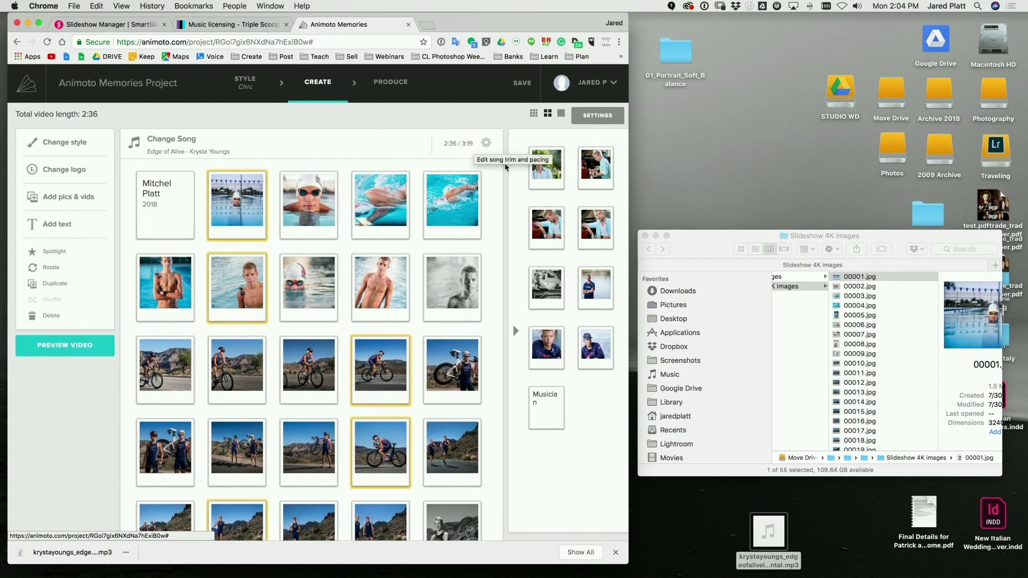
Select every tile in the side column and drag them after the last photo in the grid
click(546, 170)
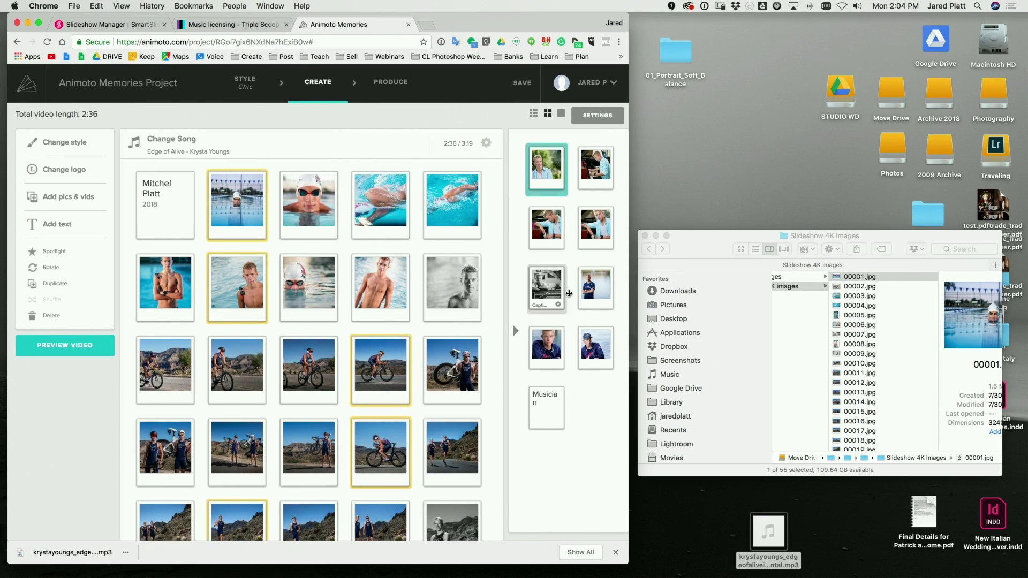
shift+click(544, 405)
scroll(409, 310, down, 10)
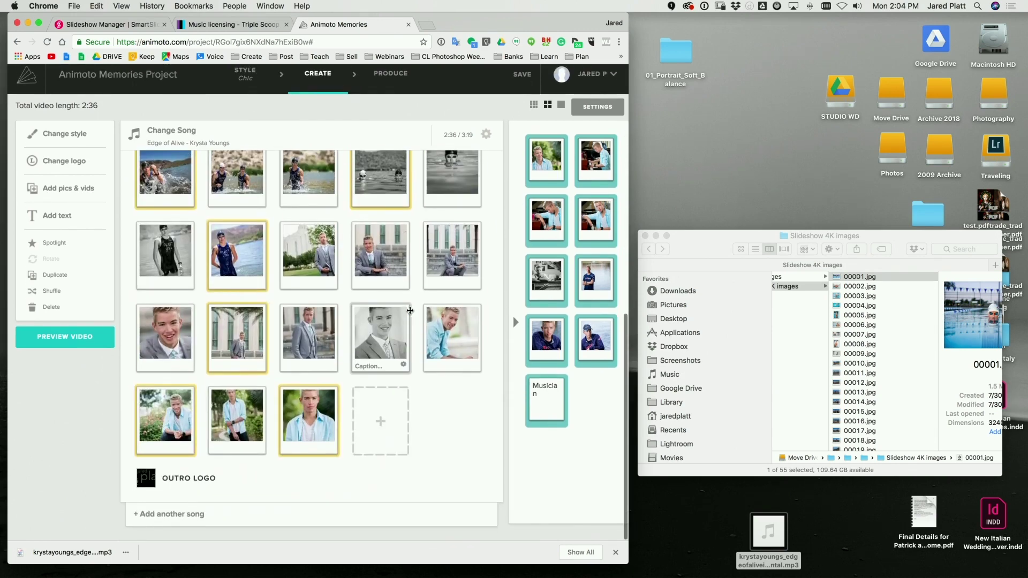
drag(546, 219, 402, 421)
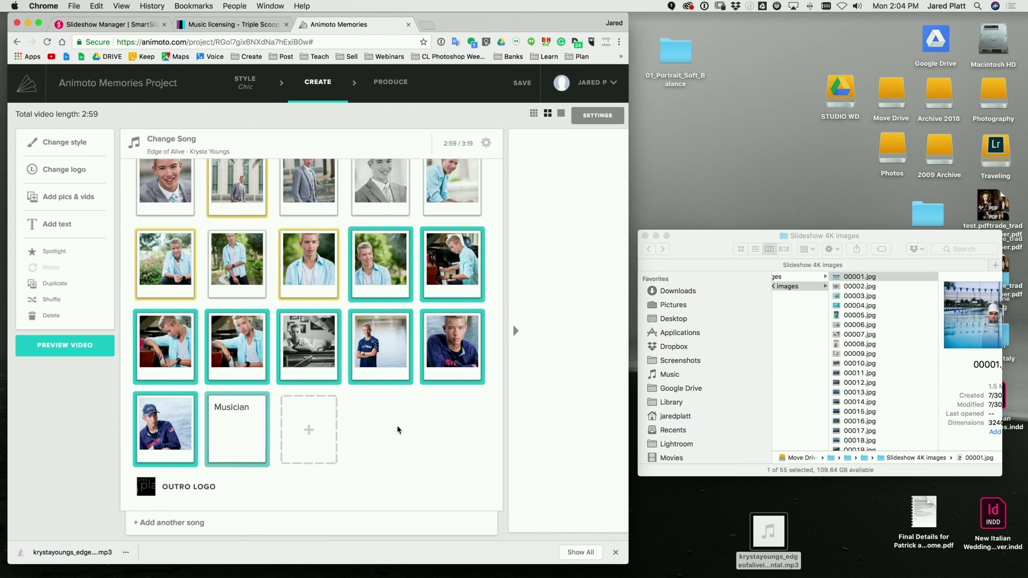
click(340, 433)
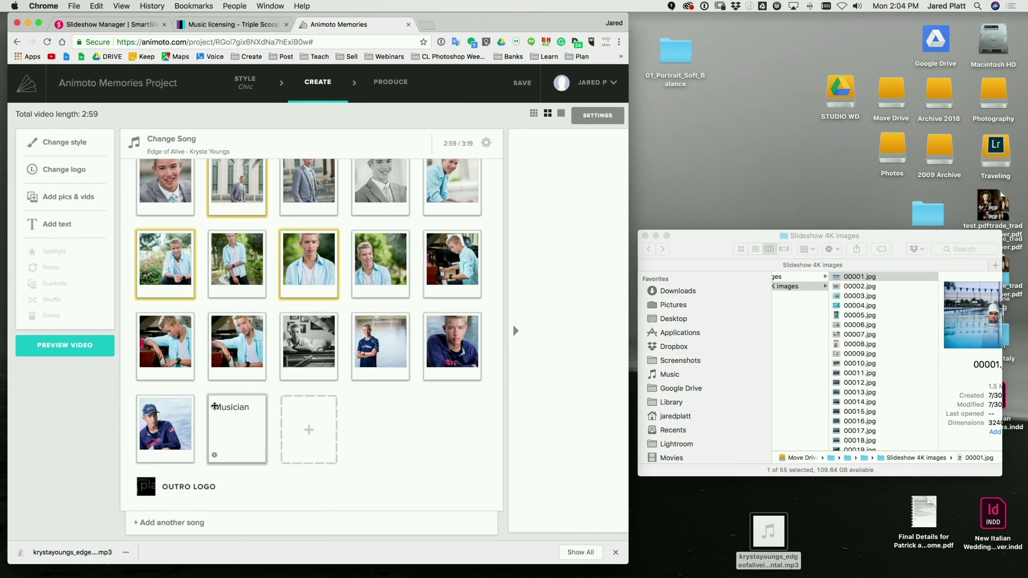
click(308, 438)
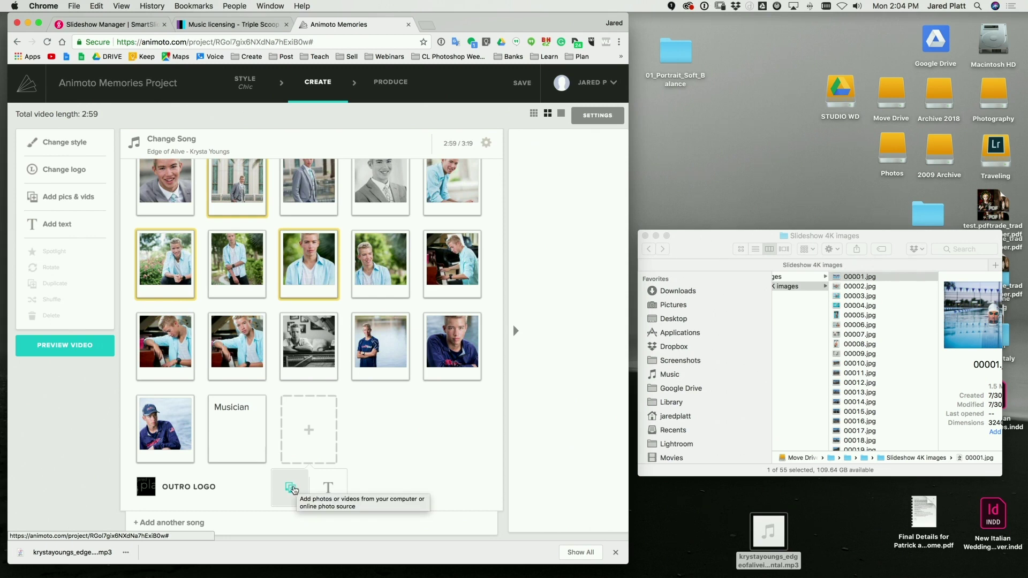
Upload the Triple Scoop music credit jpg from Creative Cloud Files > logos > Logos 2017 as a slide
click(292, 489)
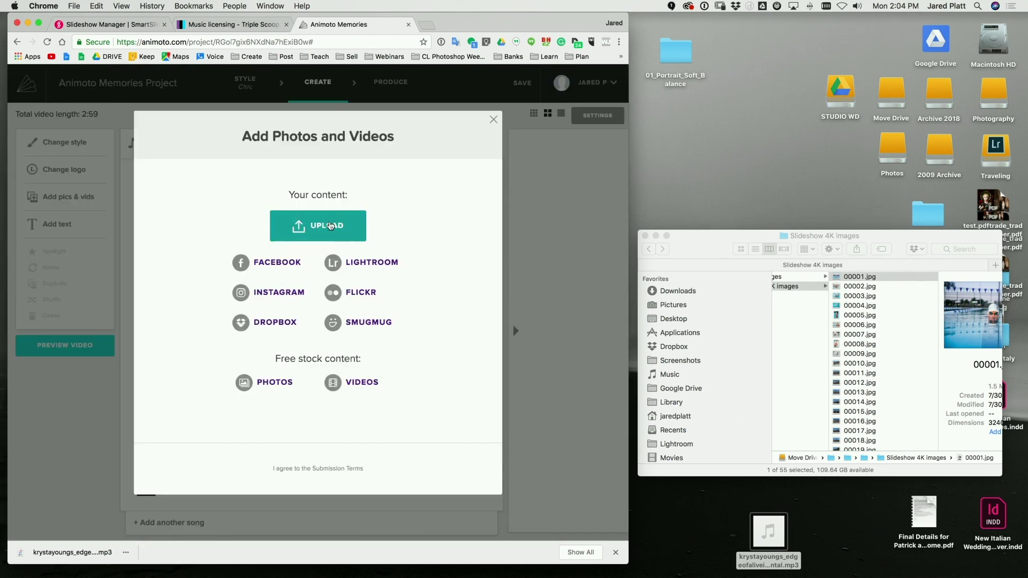
click(315, 241)
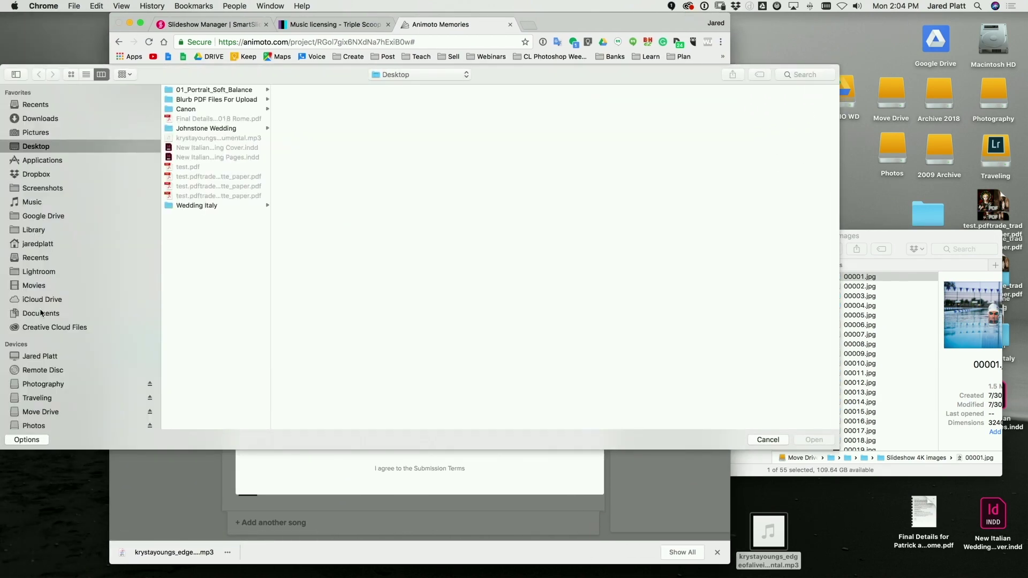
click(39, 329)
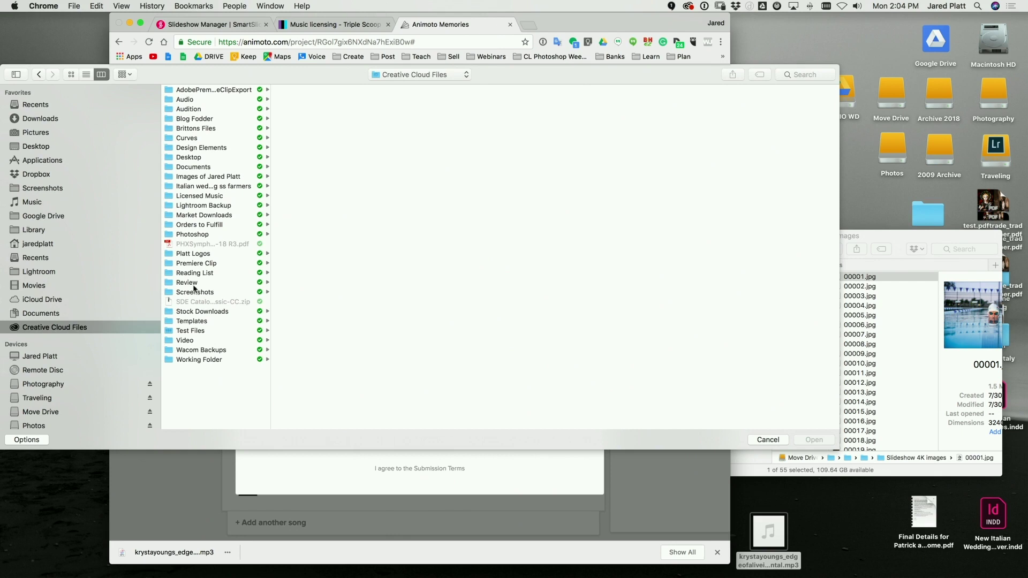
click(194, 254)
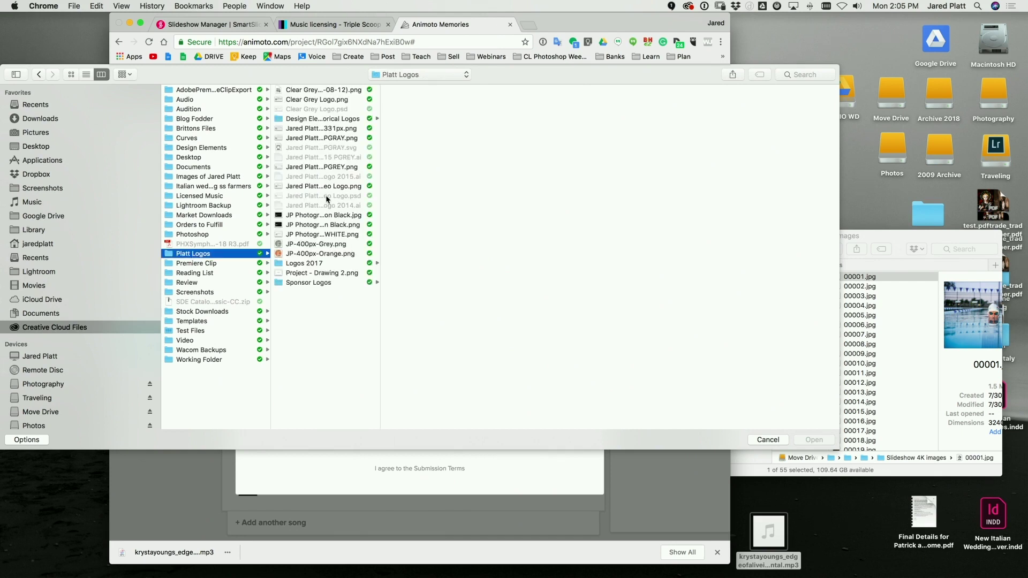
click(304, 263)
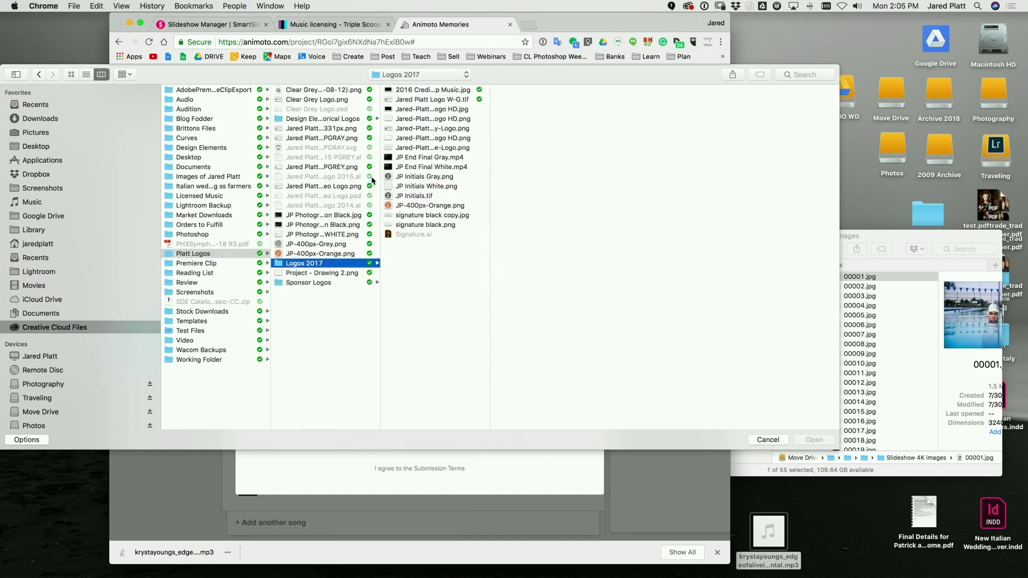
click(412, 90)
click(810, 440)
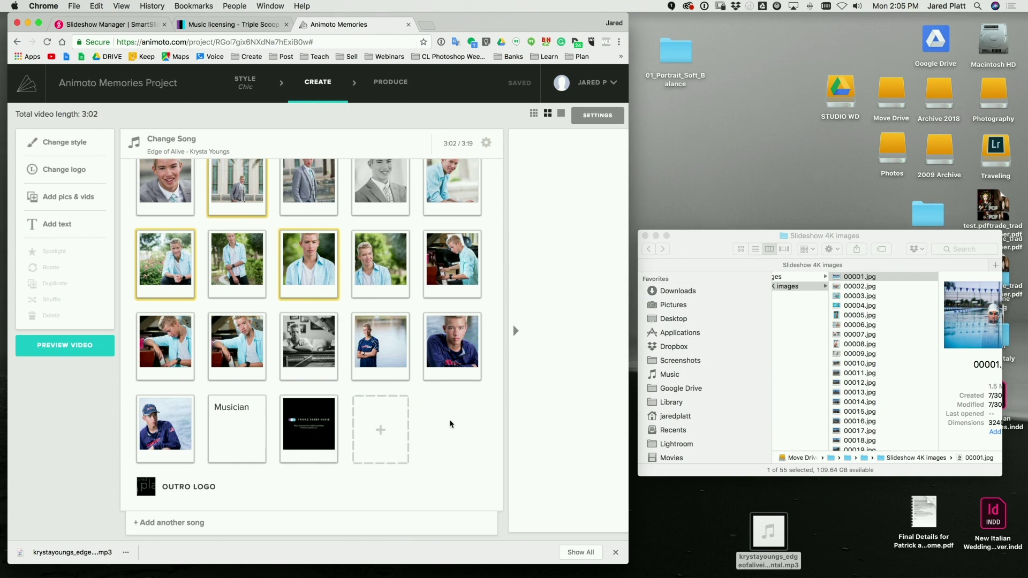
scroll(449, 424, up, 1)
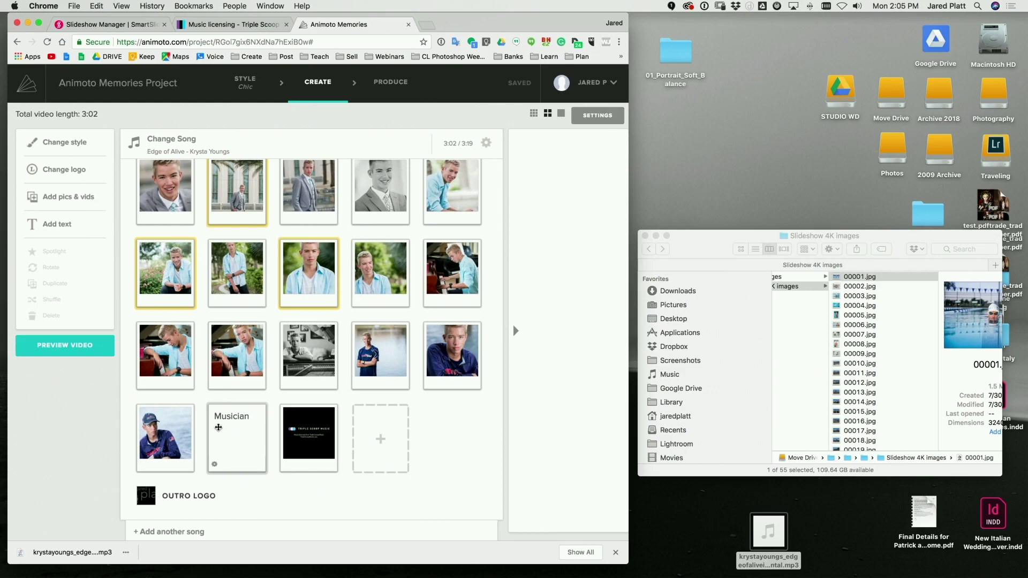